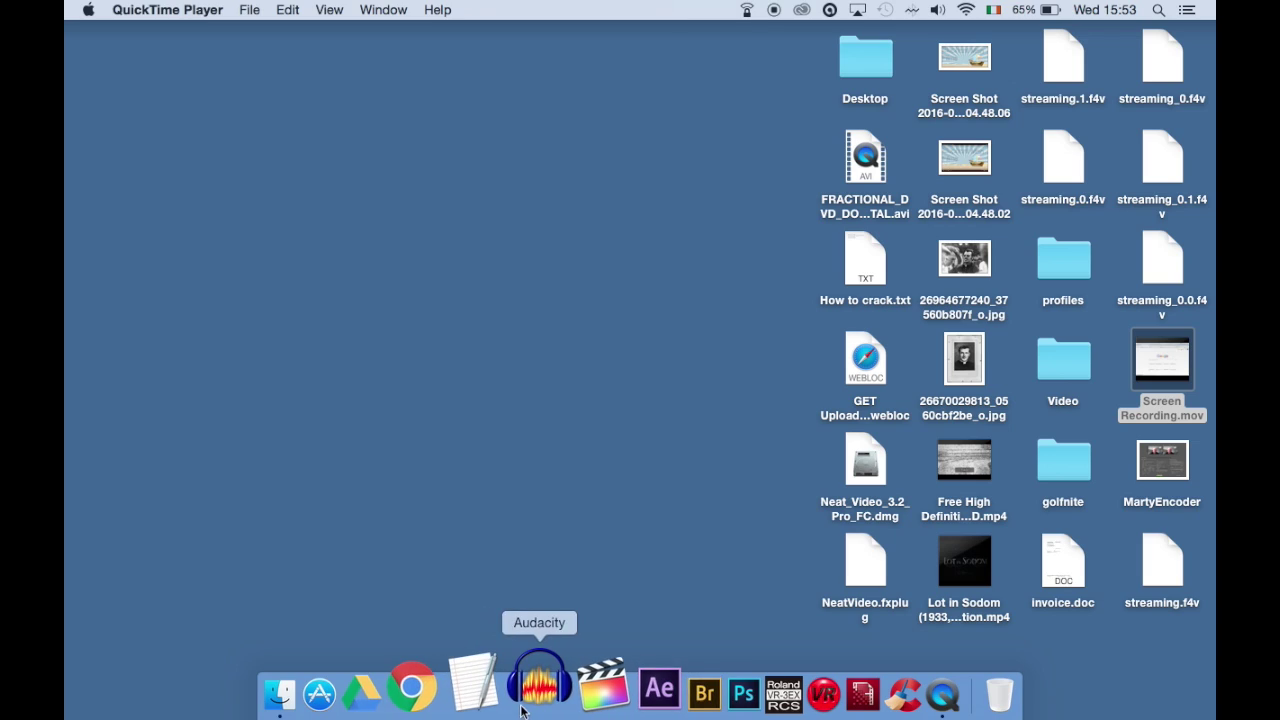
# Launch Google Chrome from the Dock so the google.ie homepage loads
pyautogui.click(460, 694)
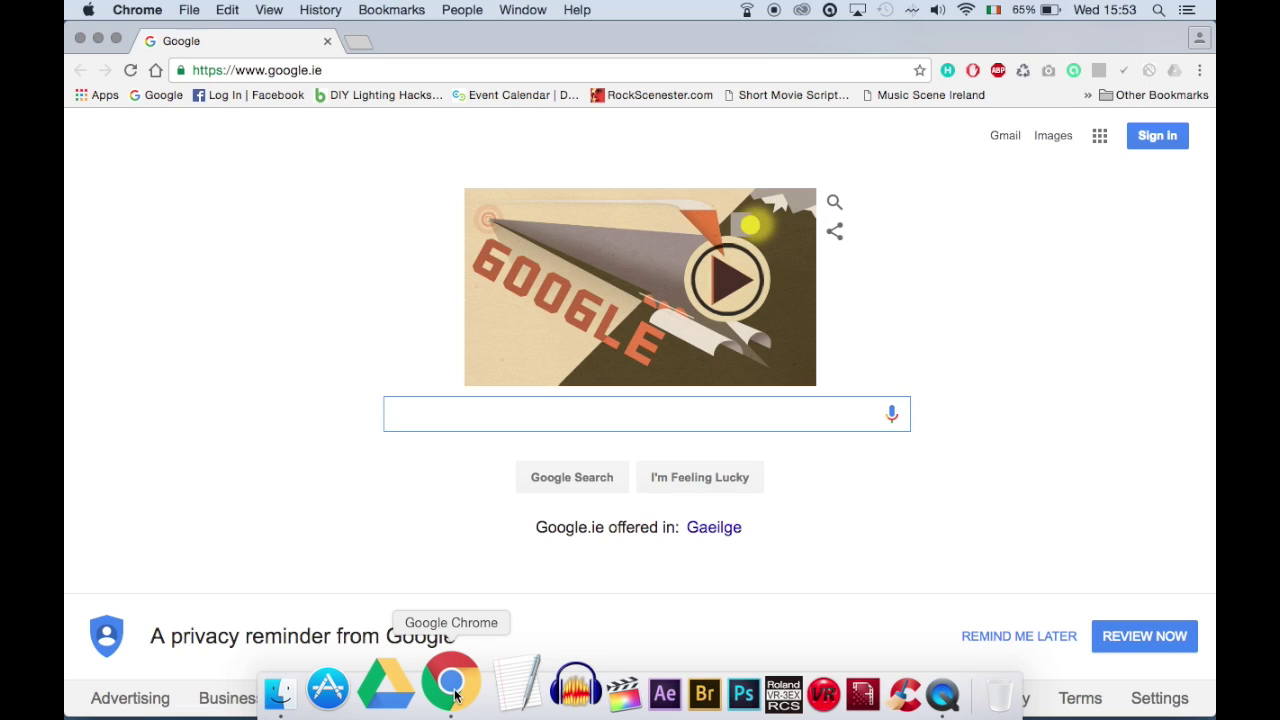
# Sign in to Google with the saved account e-mail and its password
pyautogui.click(1158, 140)
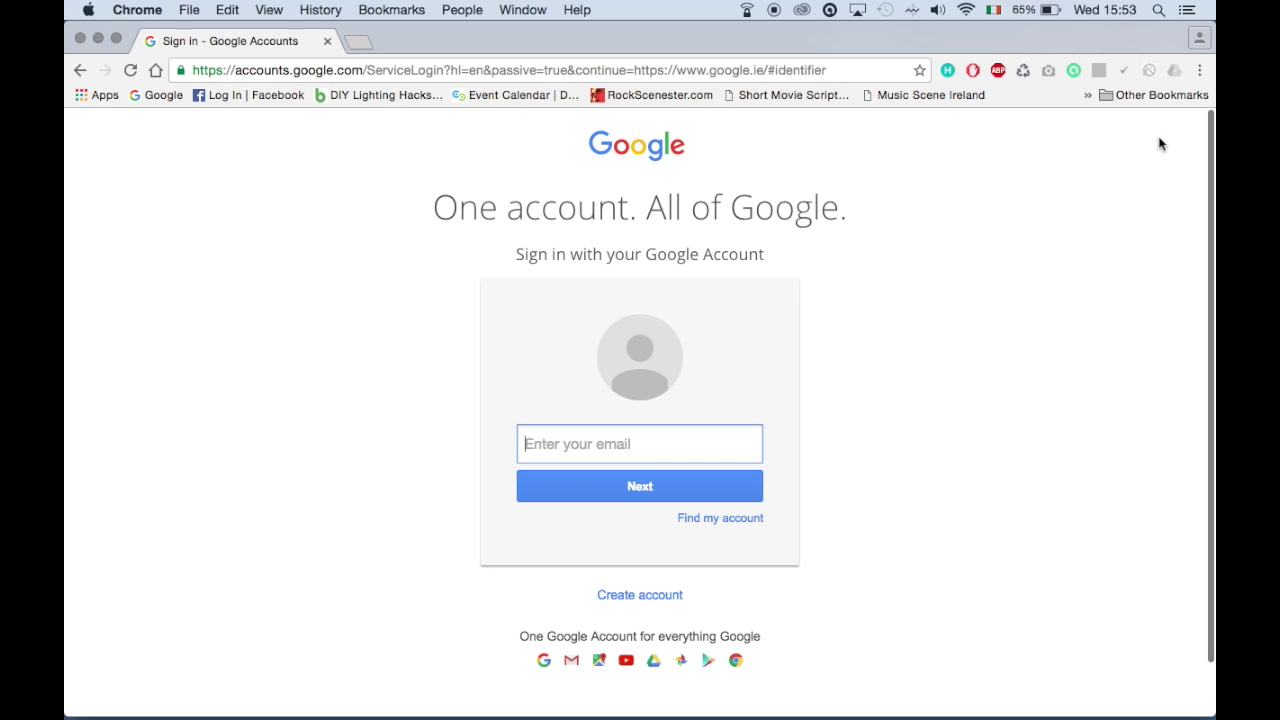
pyautogui.write('m')
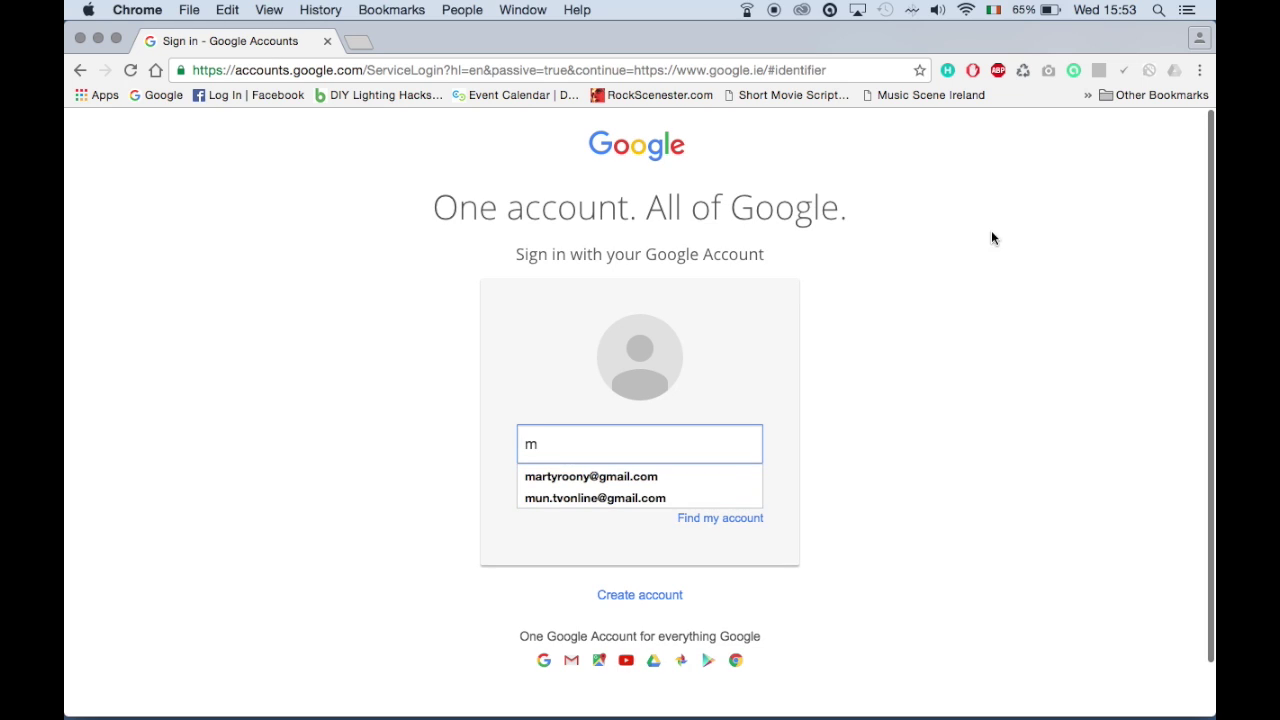
pyautogui.click(614, 499)
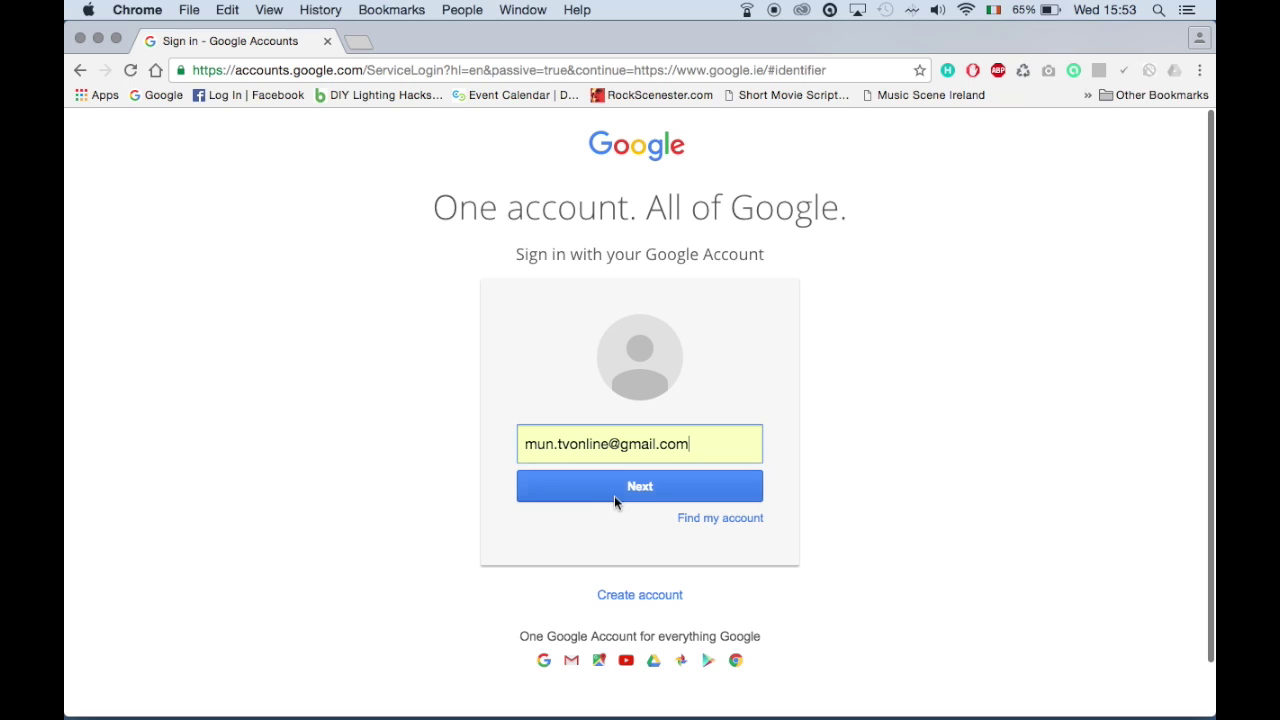
pyautogui.click(620, 488)
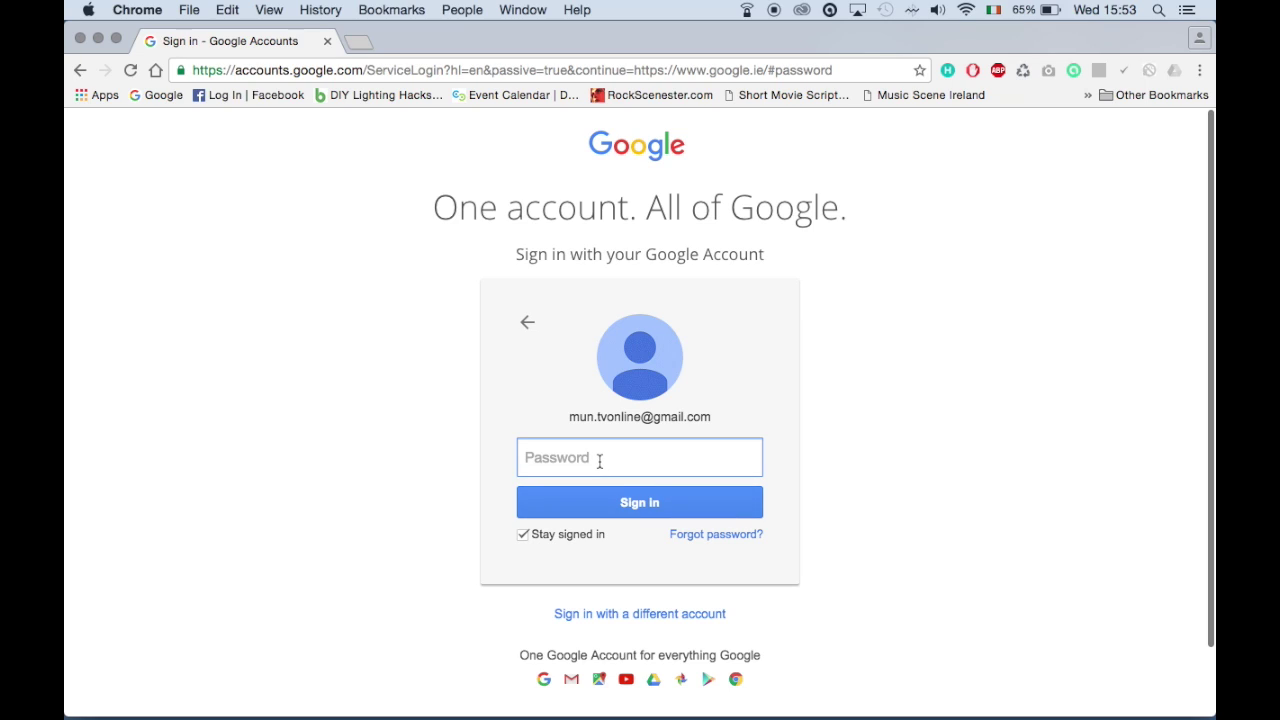
pyautogui.write('•••••')
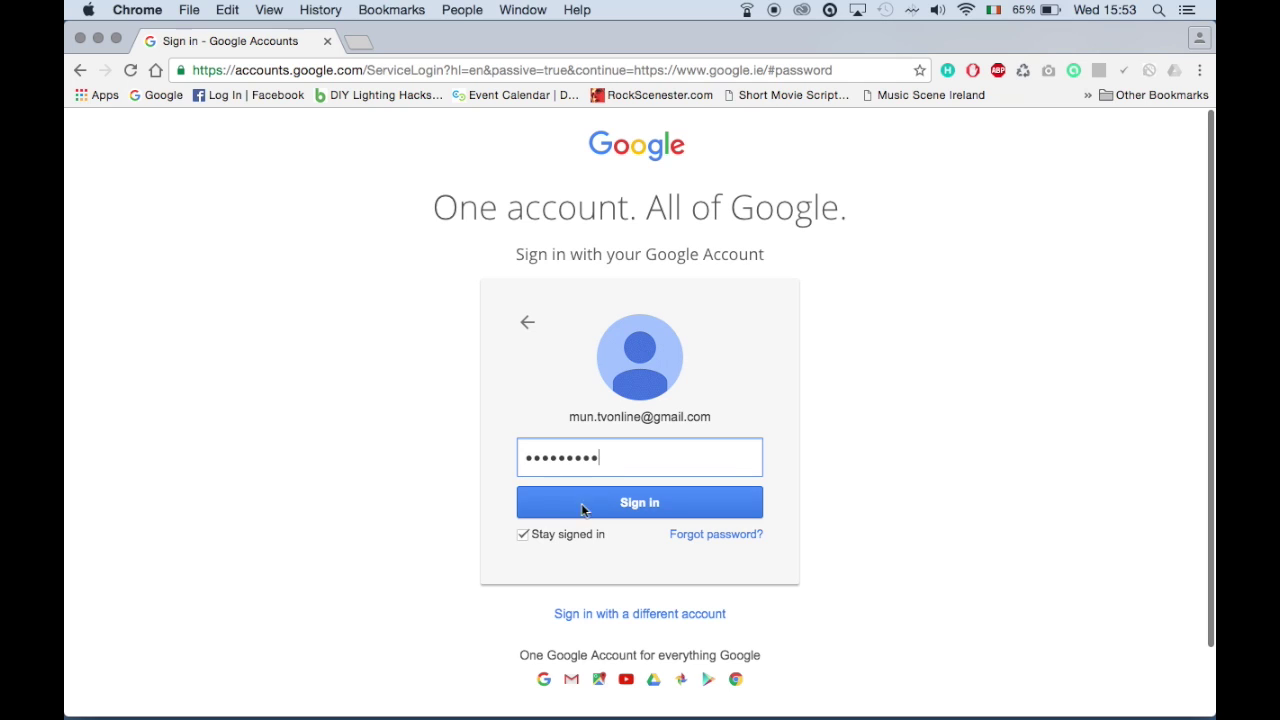
pyautogui.click(621, 505)
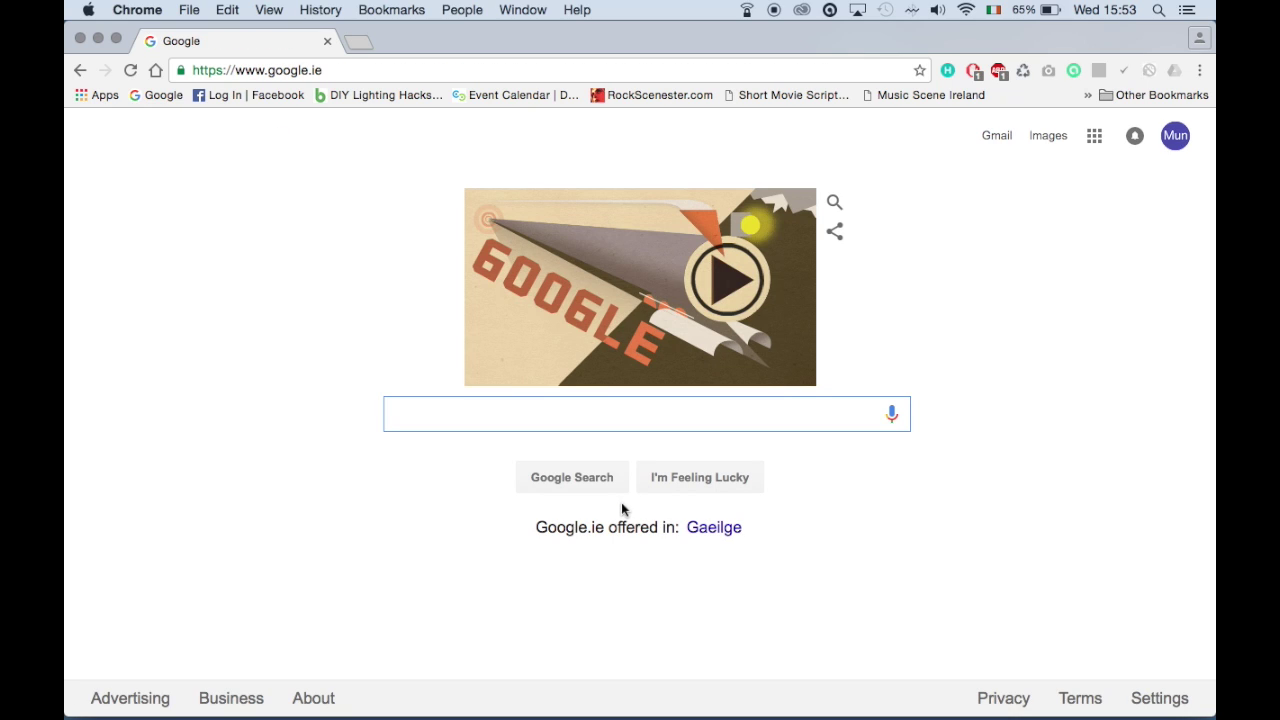
# Go from Google apps to YouTube, My Channel, Video Manager, Live Streaming Events, and start a new event
pyautogui.click(1092, 139)
pyautogui.click(972, 326)
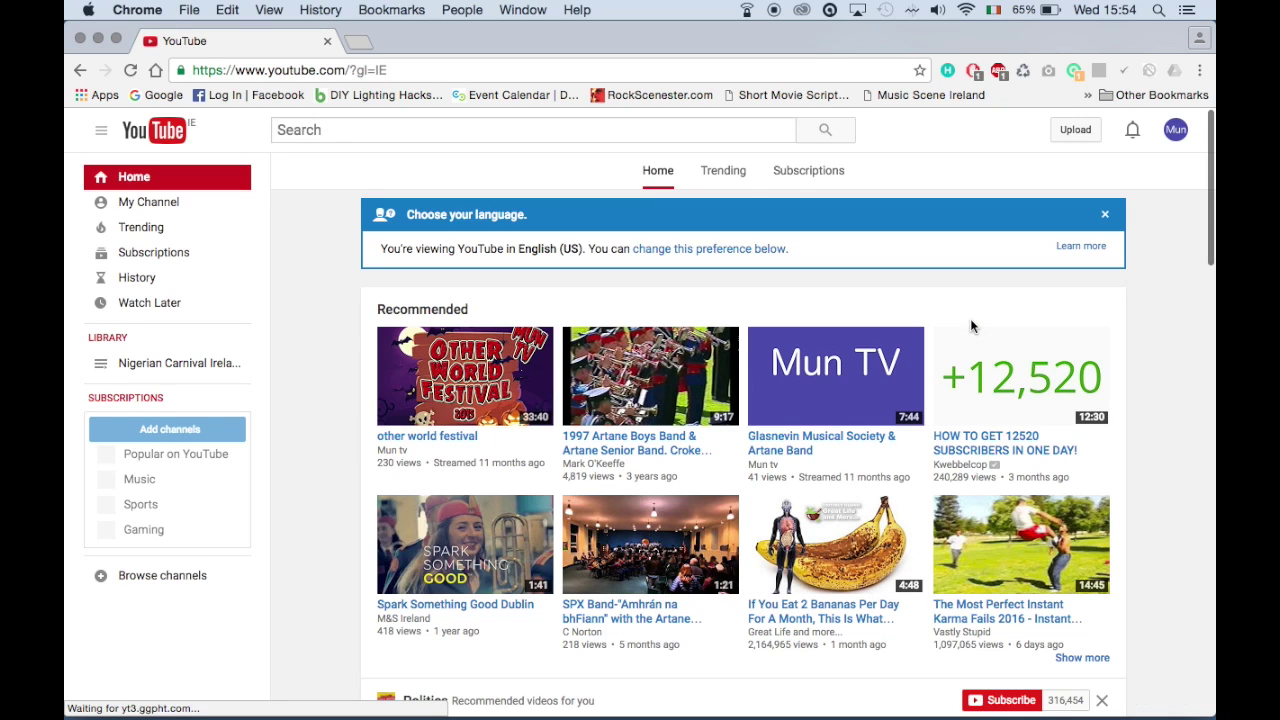
pyautogui.click(150, 205)
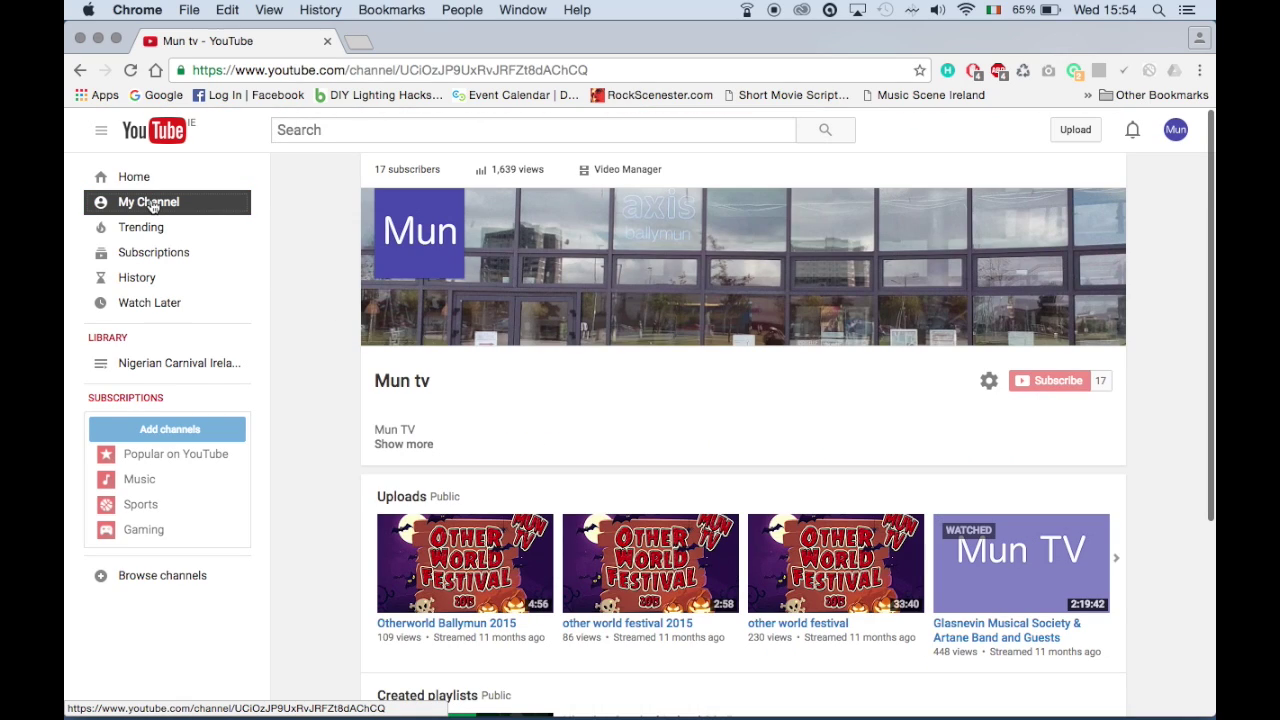
pyautogui.click(624, 172)
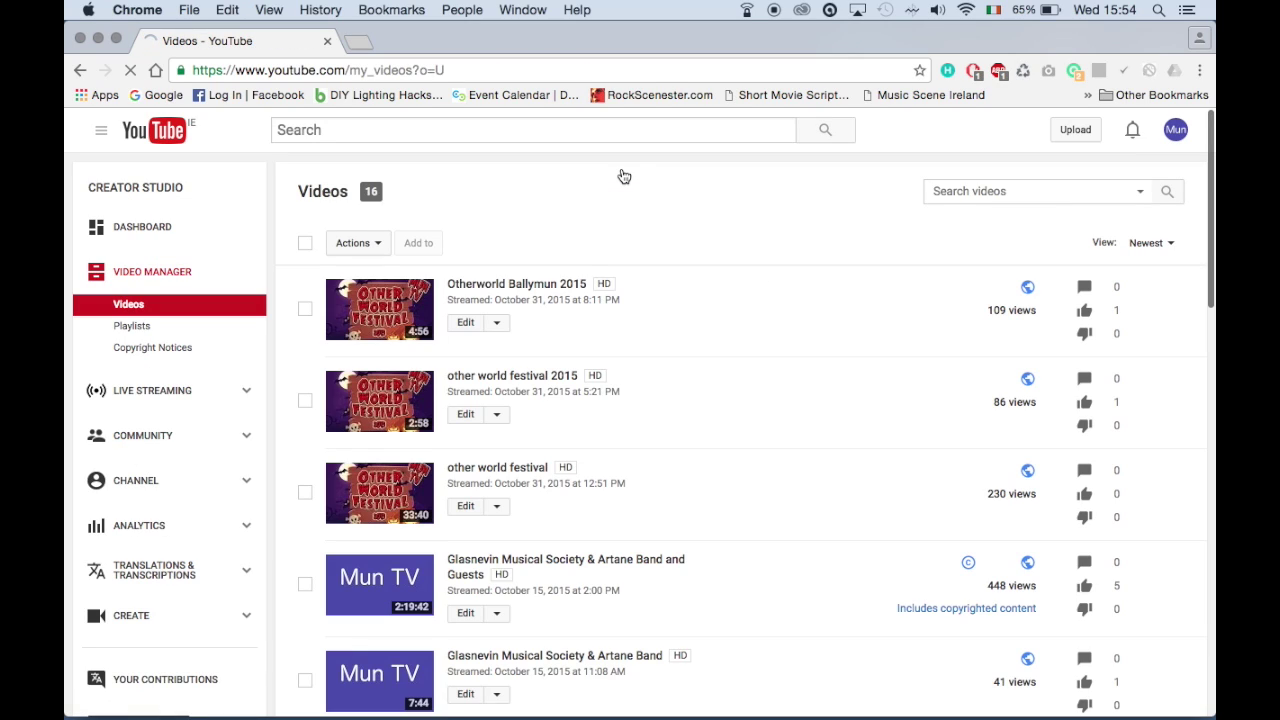
pyautogui.click(161, 389)
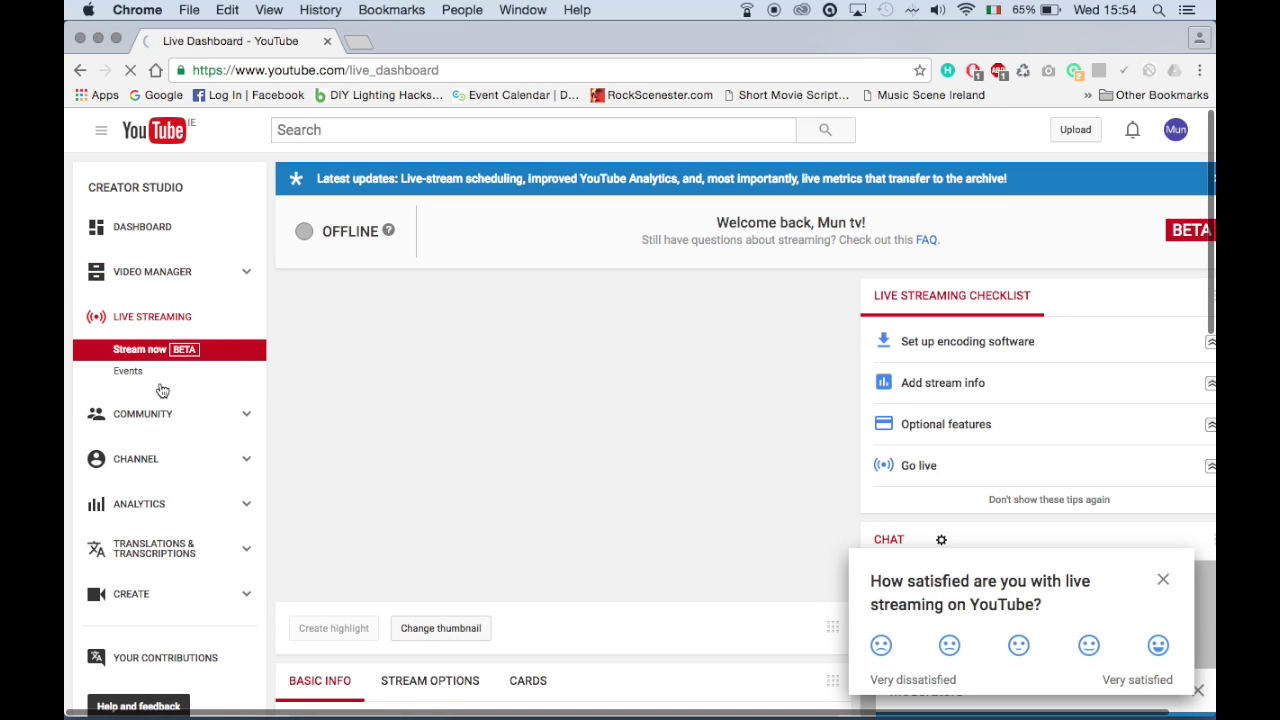
pyautogui.click(128, 372)
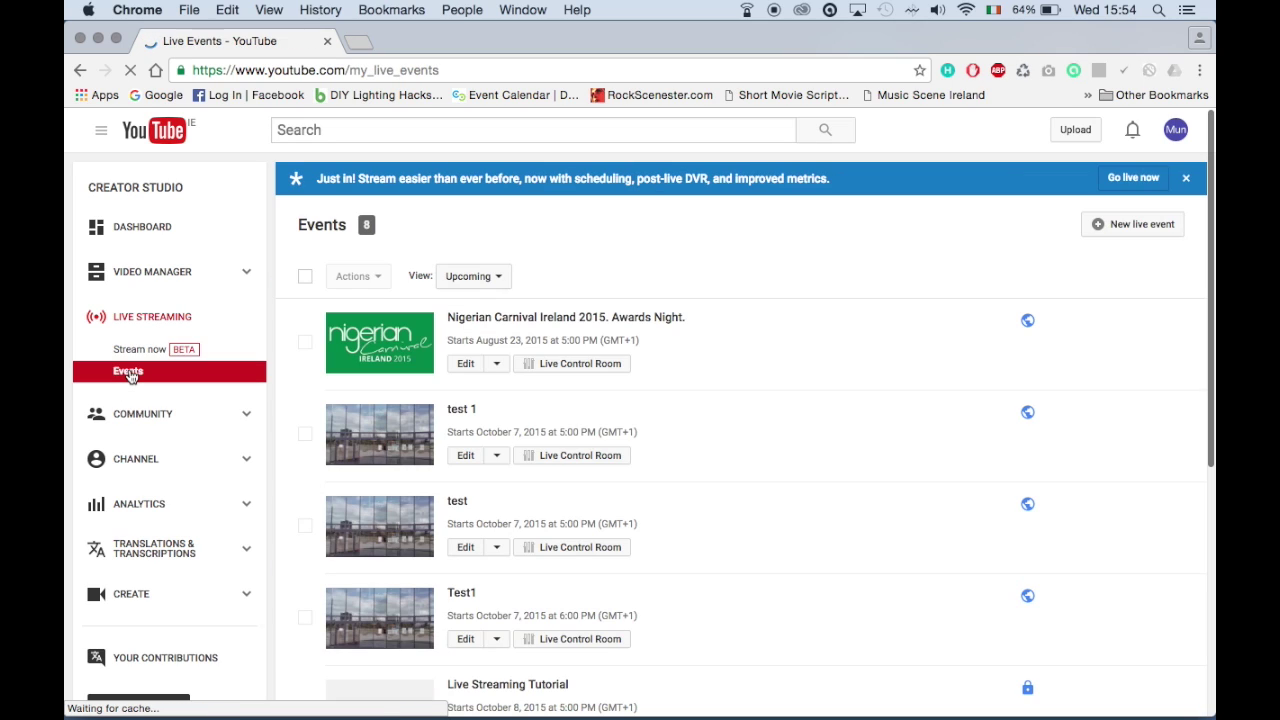
pyautogui.click(1120, 226)
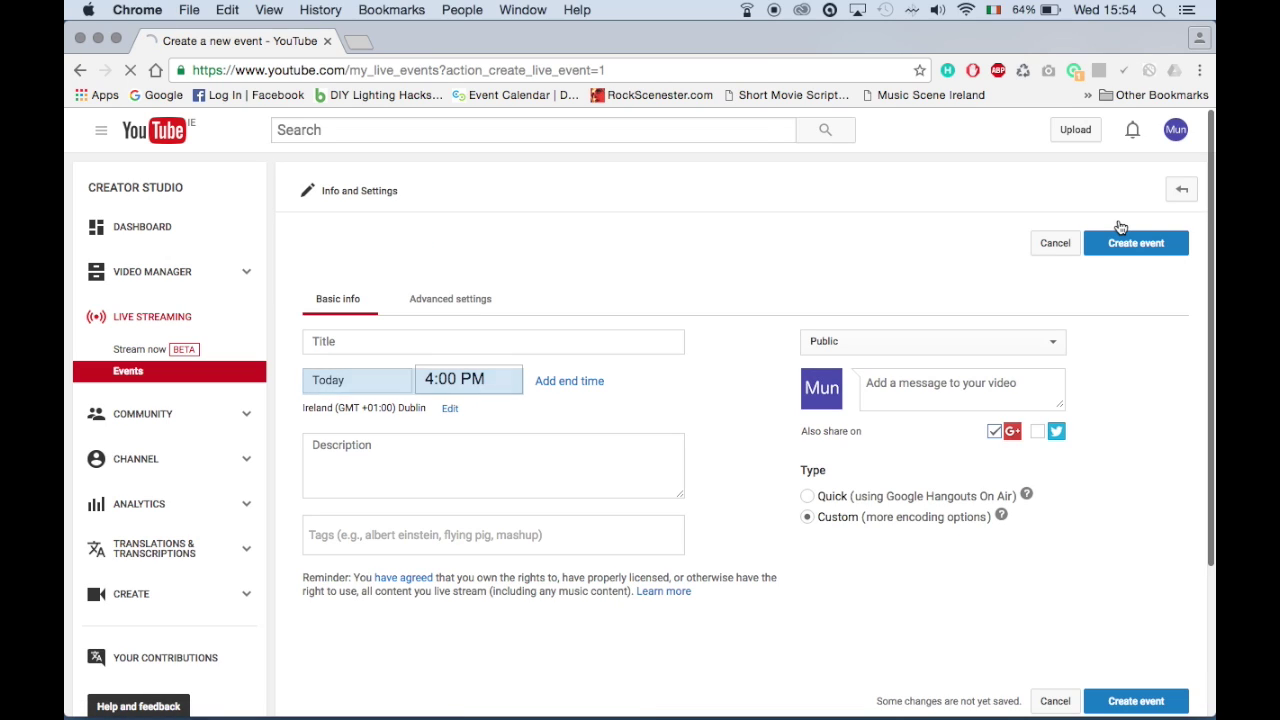
# Create the event 'Live streaming to YouTube 2016' described as 'How to live stream to You Tube'
pyautogui.click(391, 342)
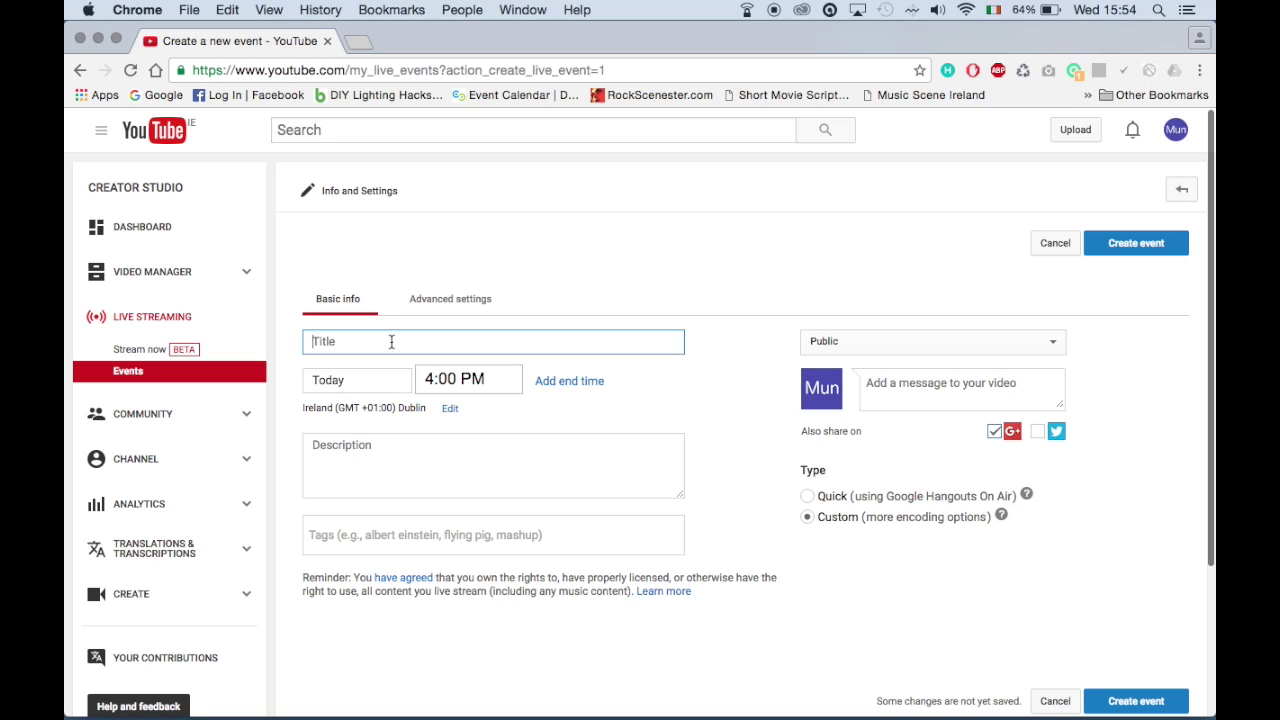
pyautogui.write('Ie lstreaming to YouTube')
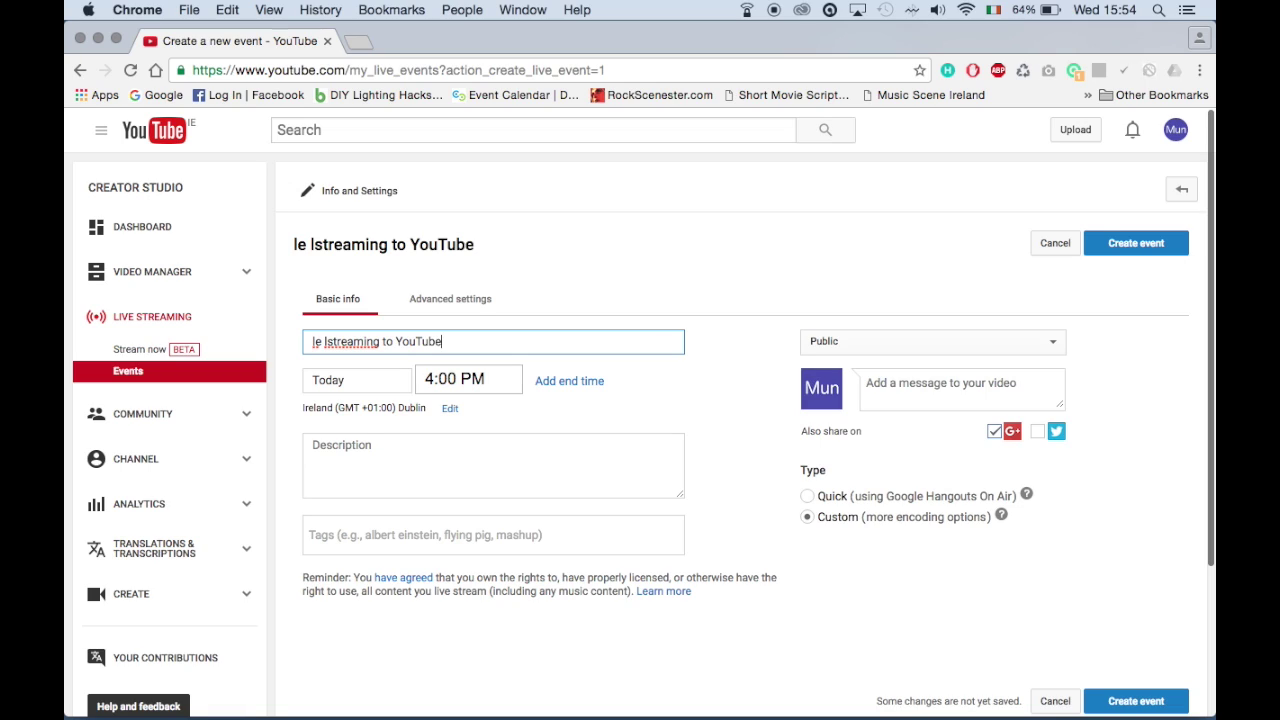
pyautogui.write(' 2016')
pyautogui.click(327, 341)
pyautogui.press('BackSpace')
pyautogui.press('BackSpace')
pyautogui.press('BackSpace')
pyautogui.press('BackSpace')
pyautogui.write('Live')
pyautogui.click(333, 448)
pyautogui.write('How to l')
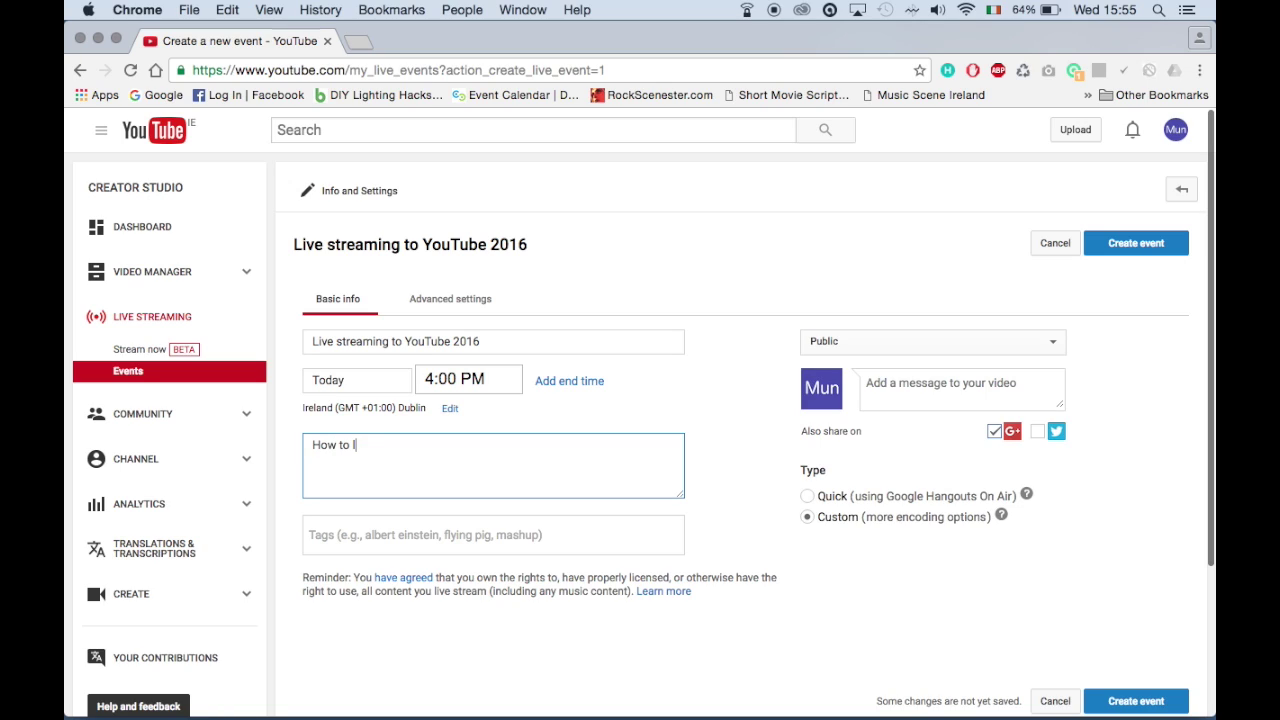
pyautogui.write('ive stream to You Tube')
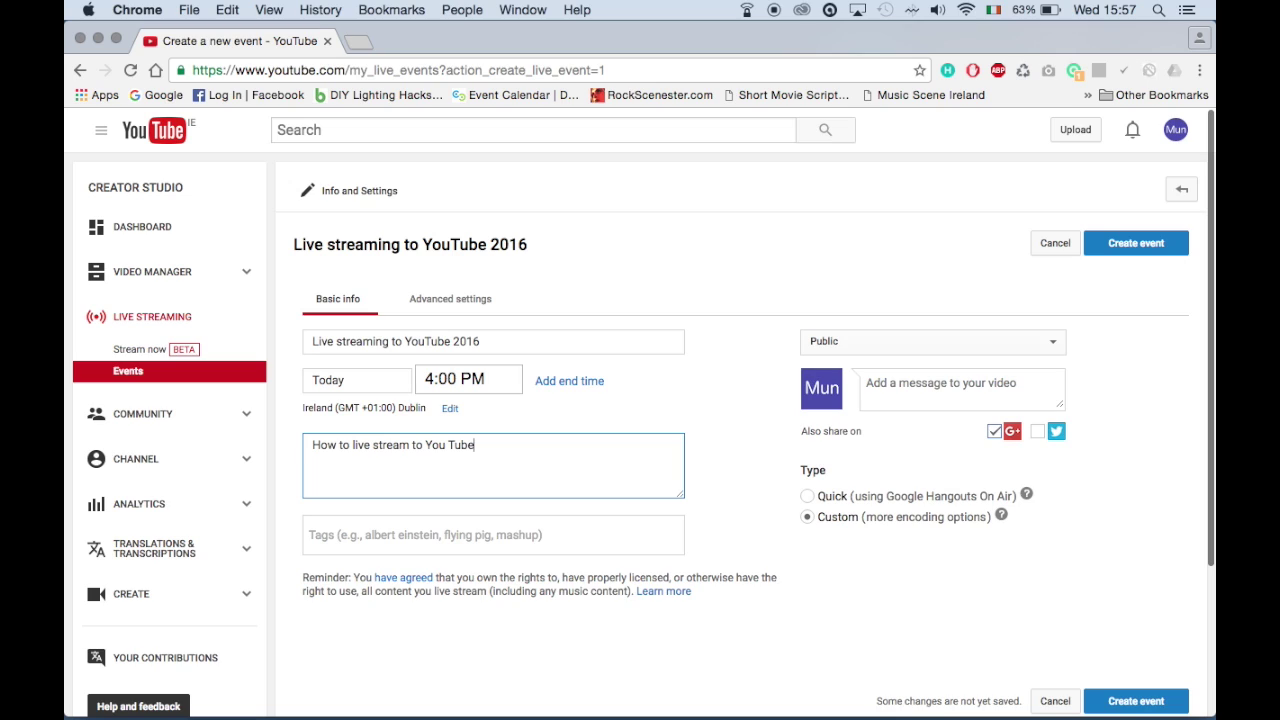
pyautogui.scroll(-1, 560, 470)
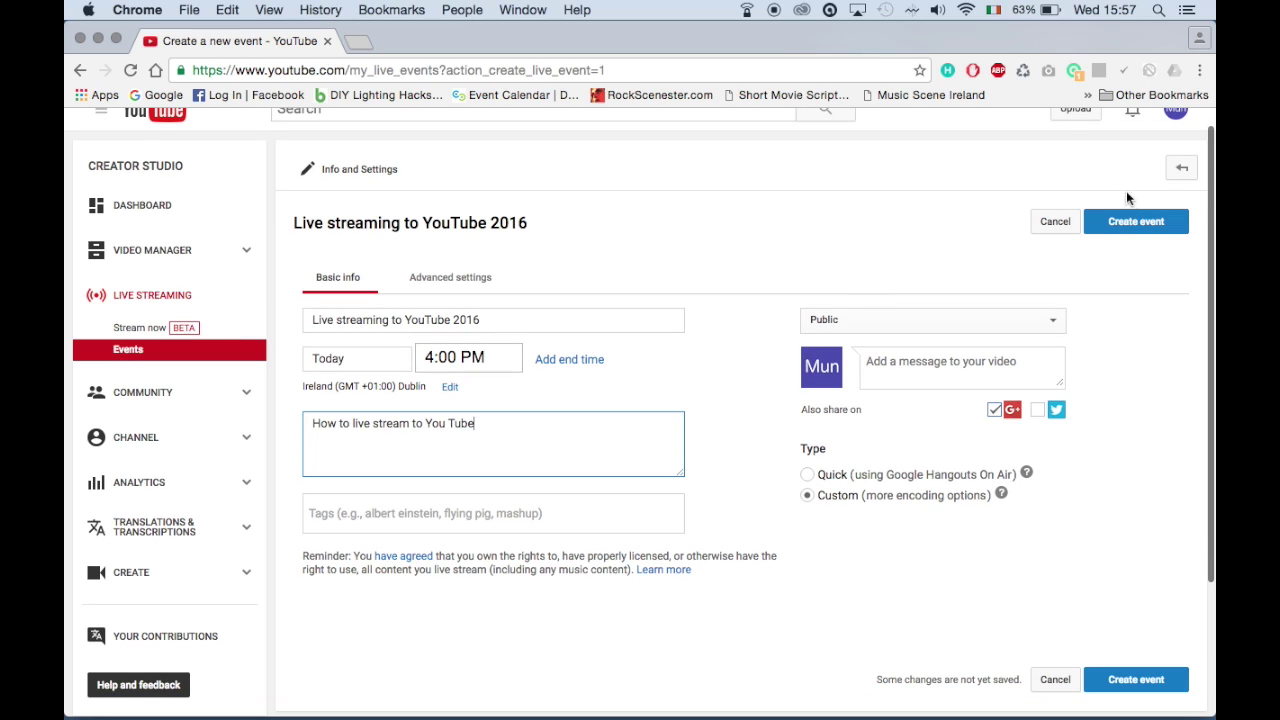
pyautogui.click(1136, 222)
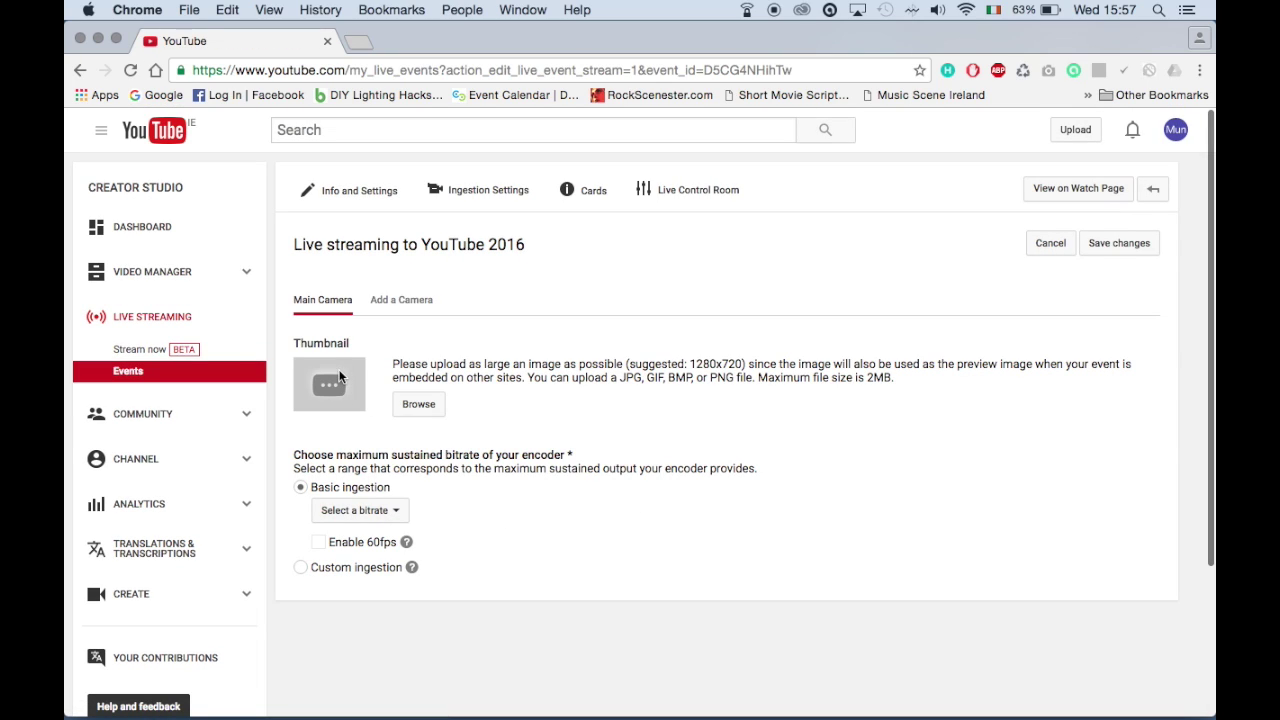
# Upload MartyEncoder.png from the Desktop as the event thumbnail
pyautogui.click(427, 414)
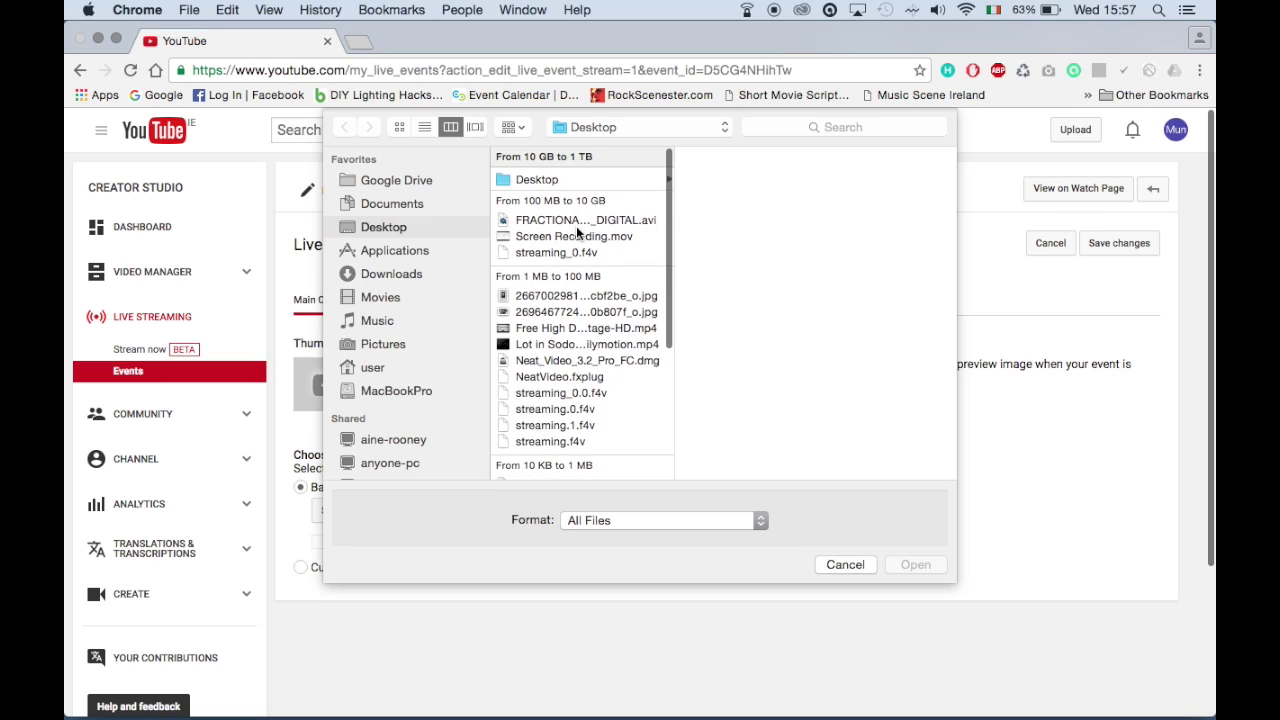
pyautogui.scroll(-5, 576, 226)
pyautogui.scroll(-2, 576, 230)
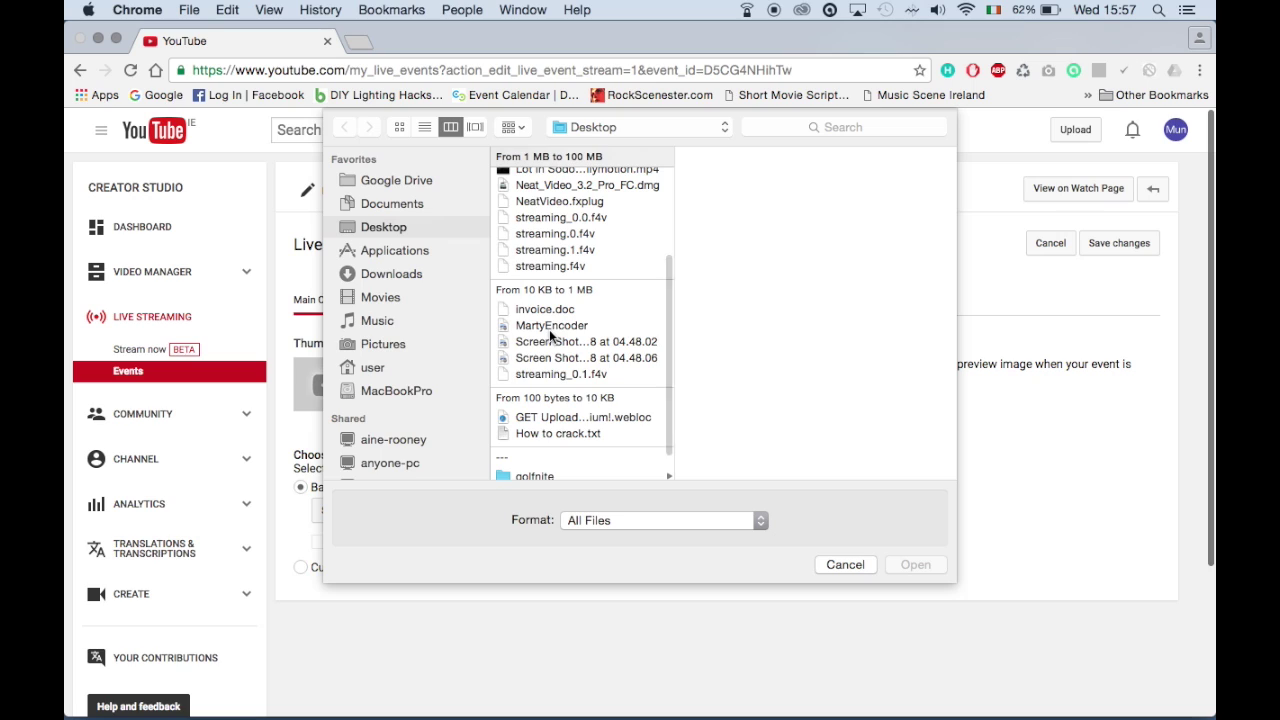
pyautogui.click(551, 326)
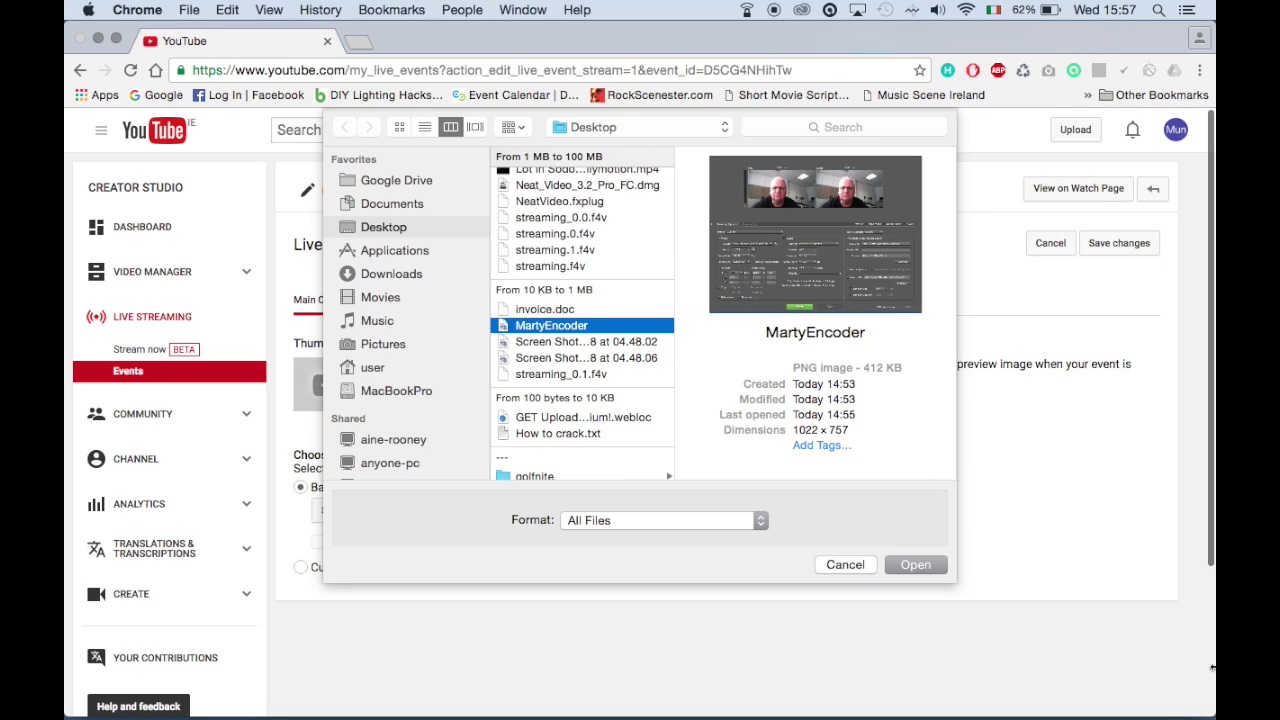
pyautogui.click(915, 565)
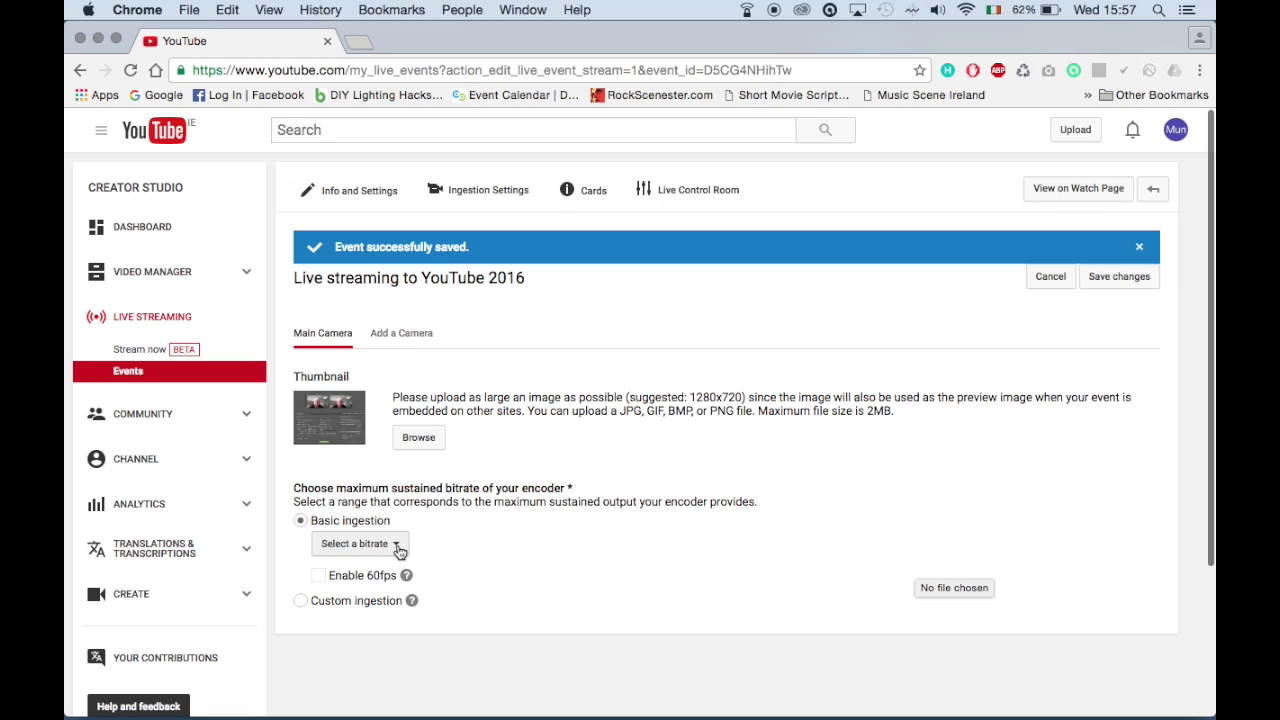
# Set the bitrate to 1500–4000 Kbps (720p) with 60fps, and scroll to the FMLE steps
pyautogui.click(398, 550)
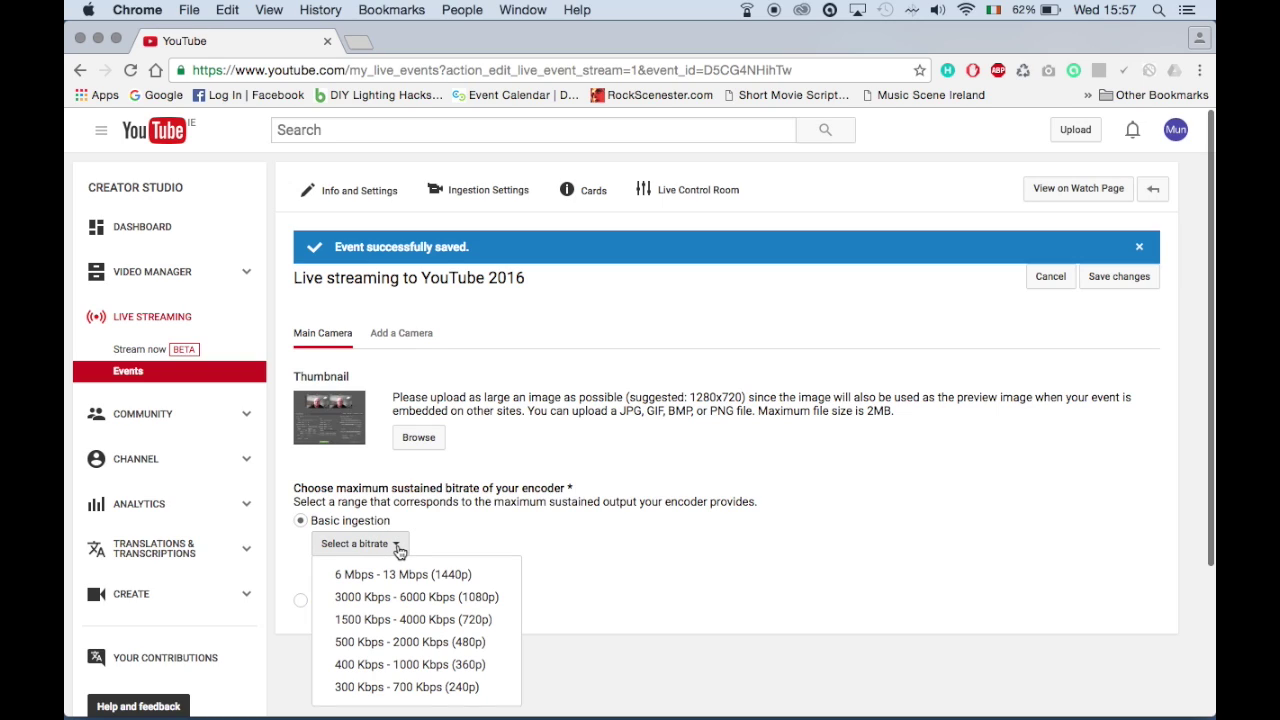
pyautogui.click(407, 622)
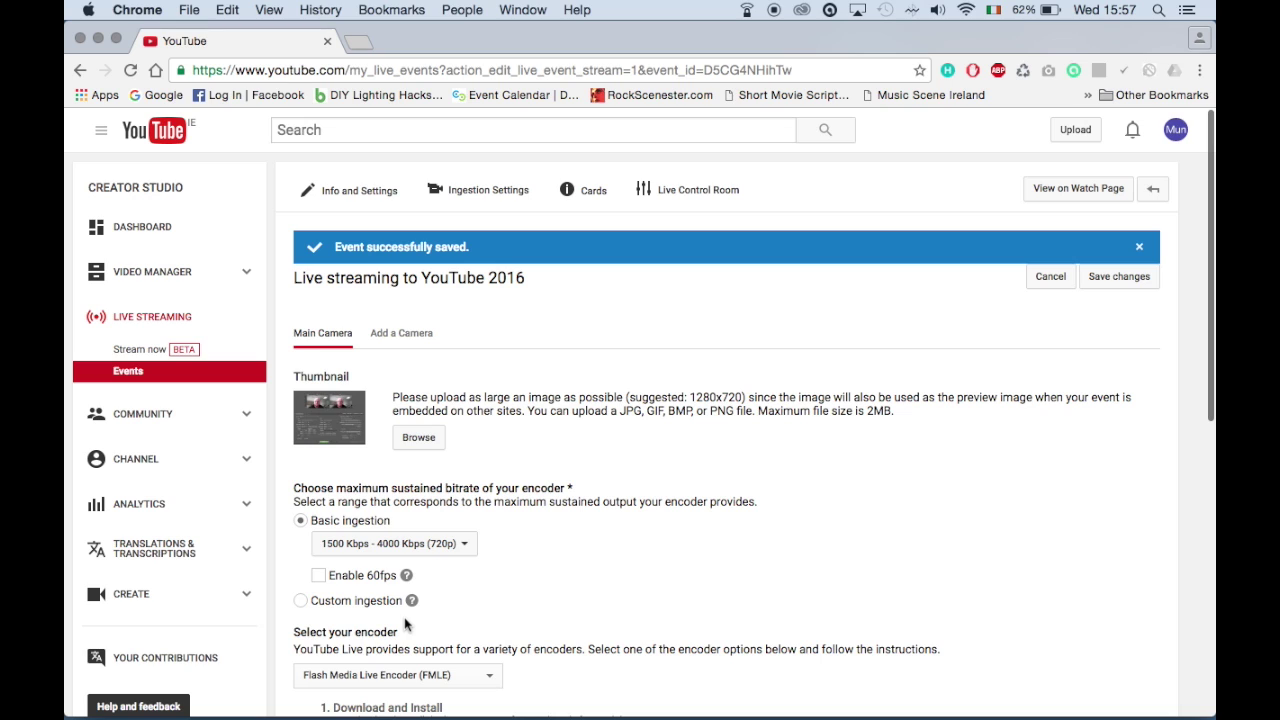
pyautogui.click(318, 575)
pyautogui.scroll(-3, 510, 580)
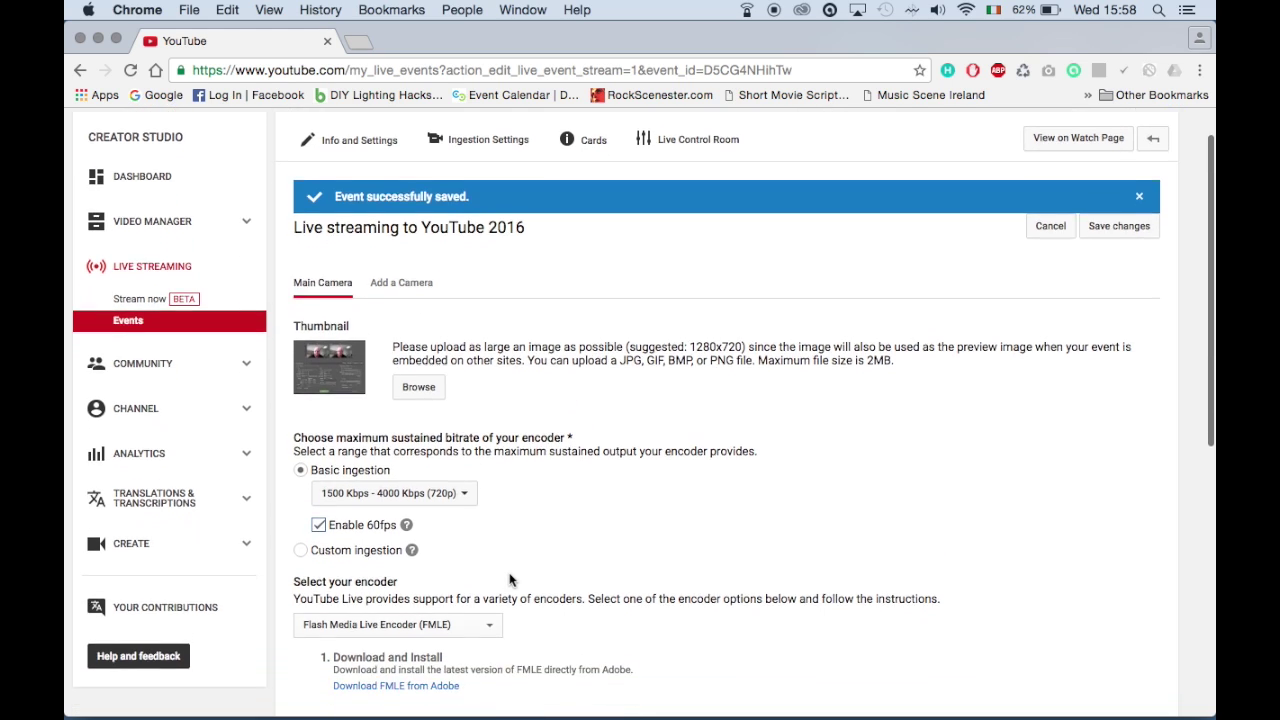
pyautogui.scroll(-1, 510, 580)
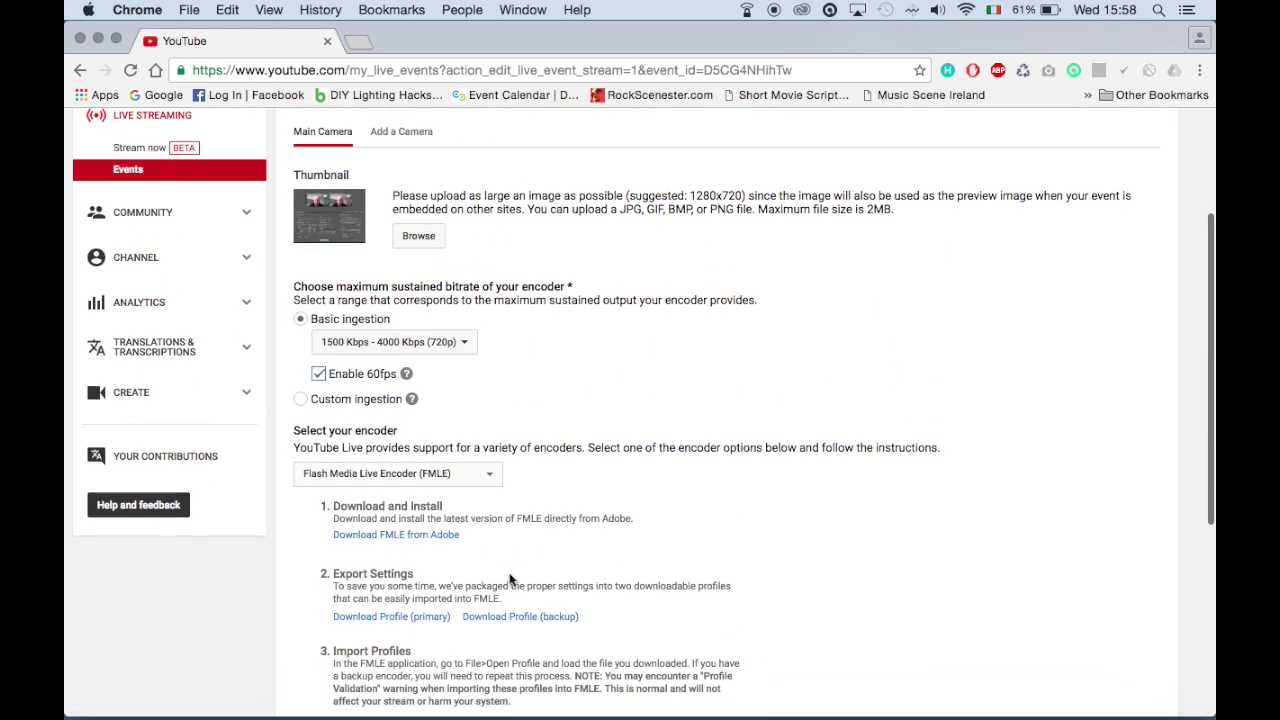
pyautogui.scroll(-2, 510, 580)
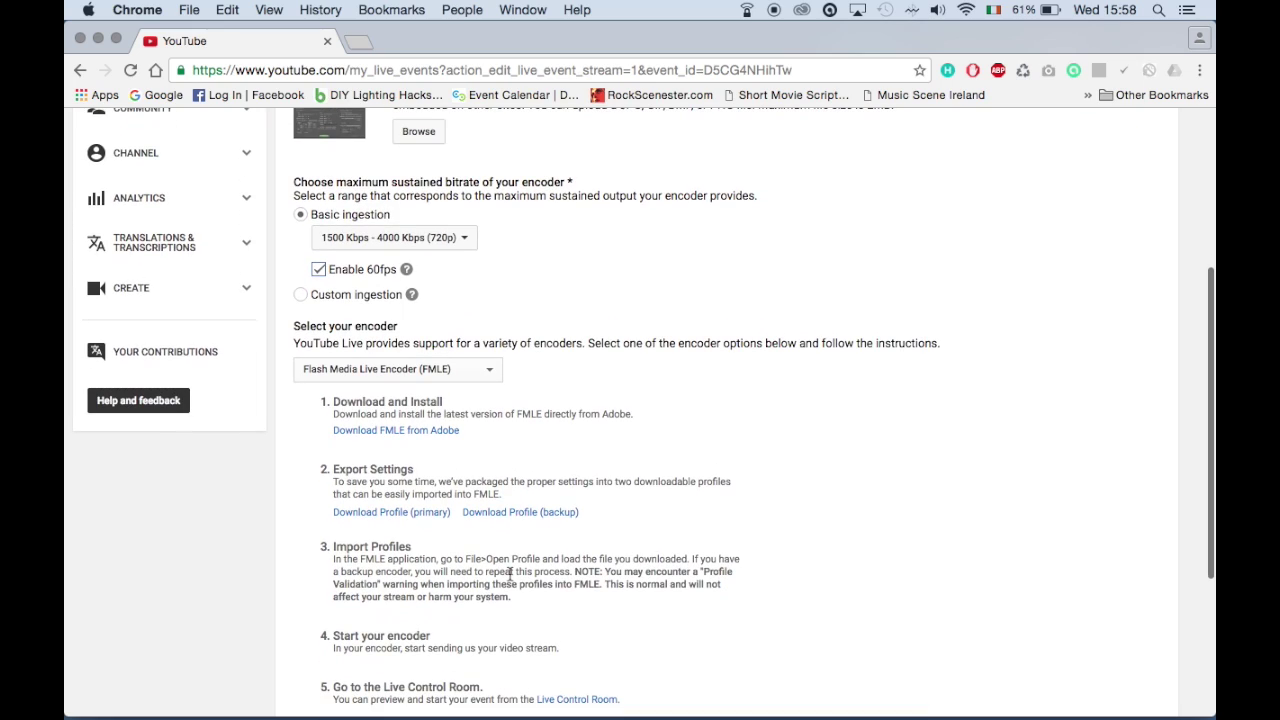
# Save the primary FMLE profile into the profiles folder on the Desktop
pyautogui.click(388, 515)
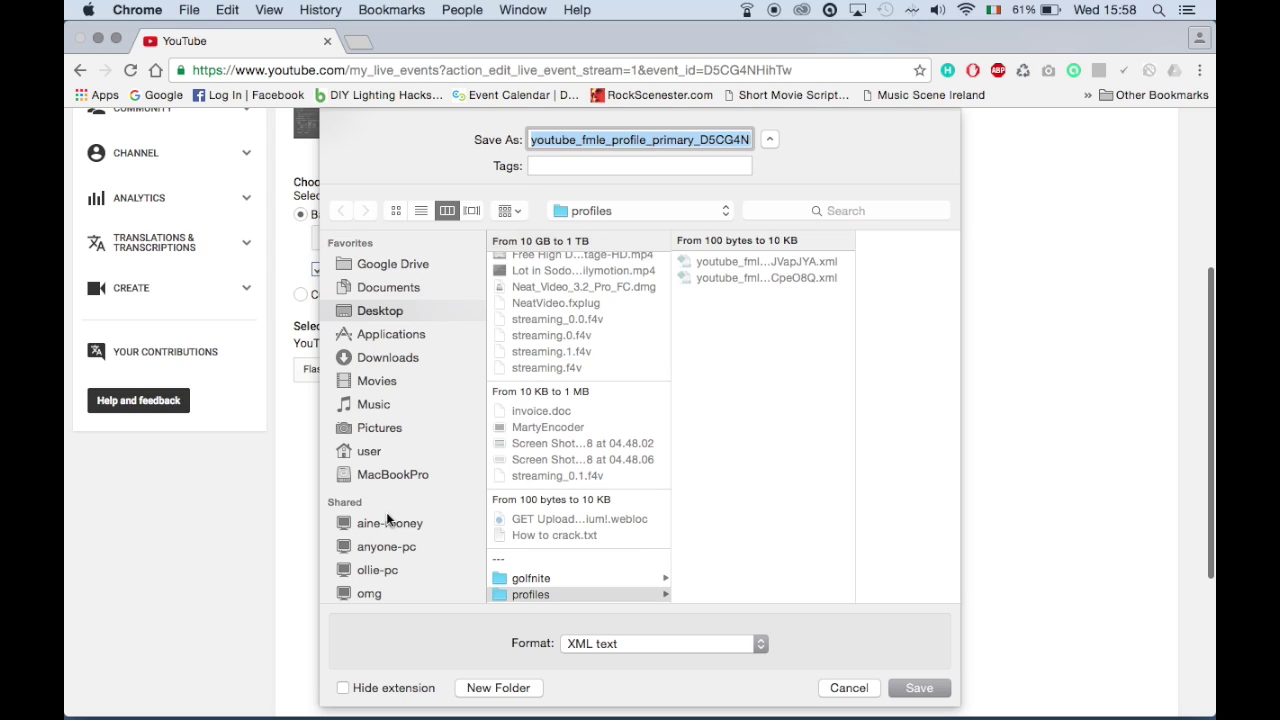
pyautogui.click(400, 316)
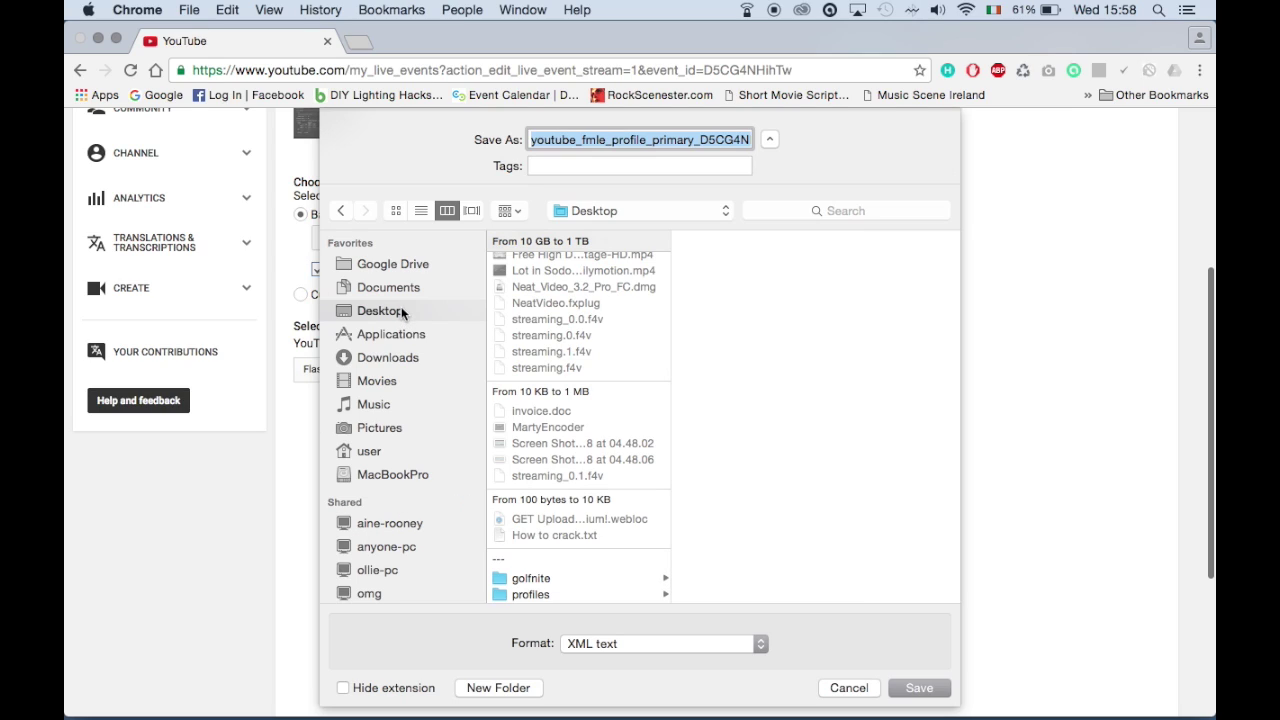
pyautogui.click(522, 596)
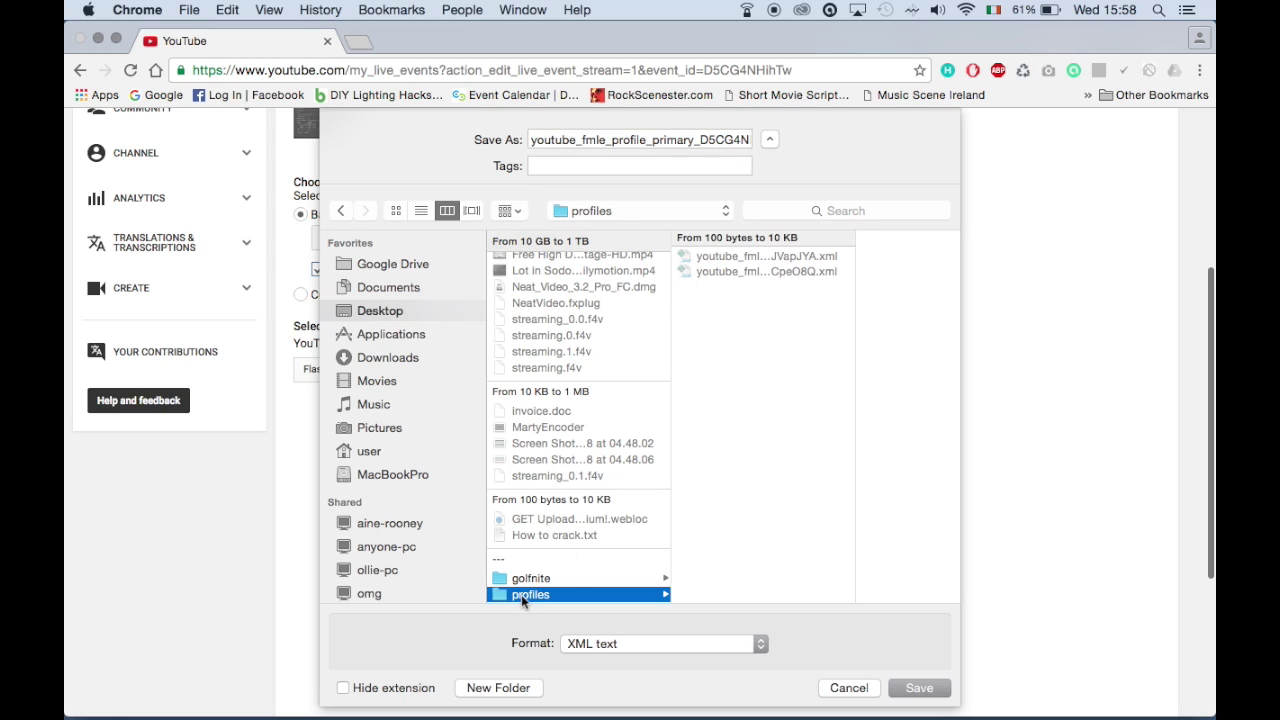
pyautogui.click(920, 688)
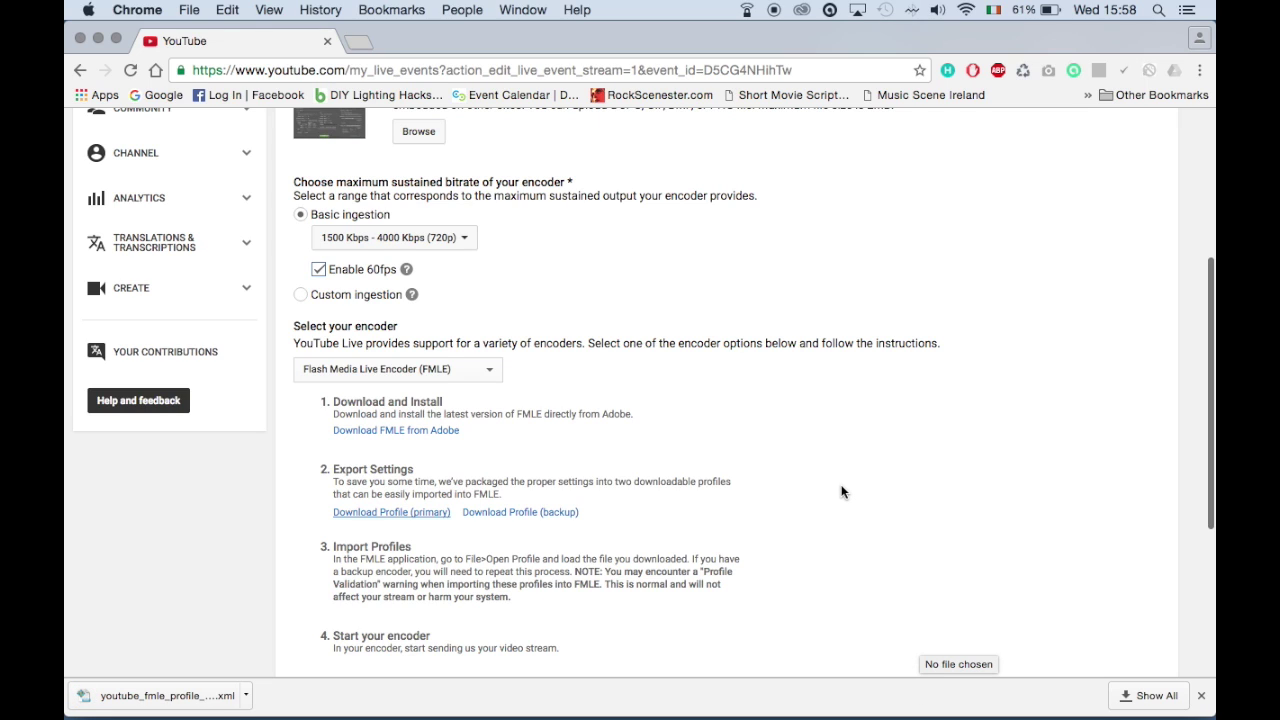
# Save the event changes and open the Live Control Room, showing NO DATA at 720p
pyautogui.scroll(5, 841, 491)
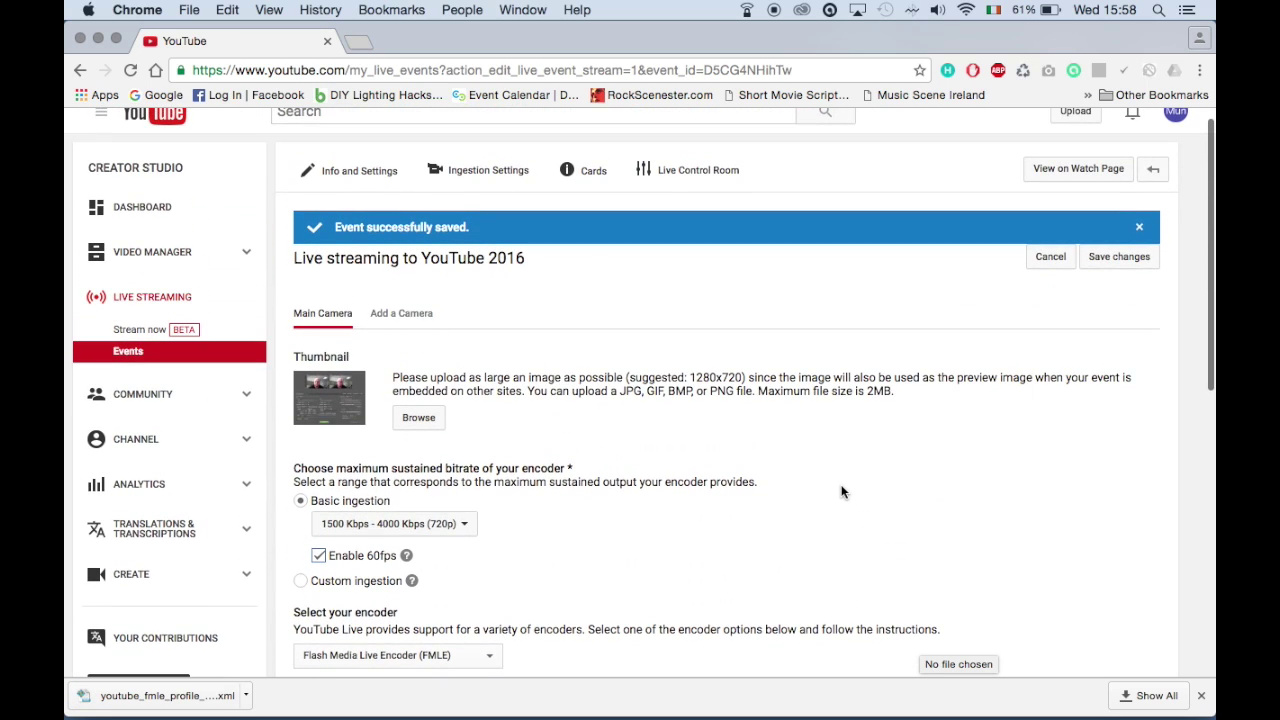
pyautogui.scroll(1, 841, 491)
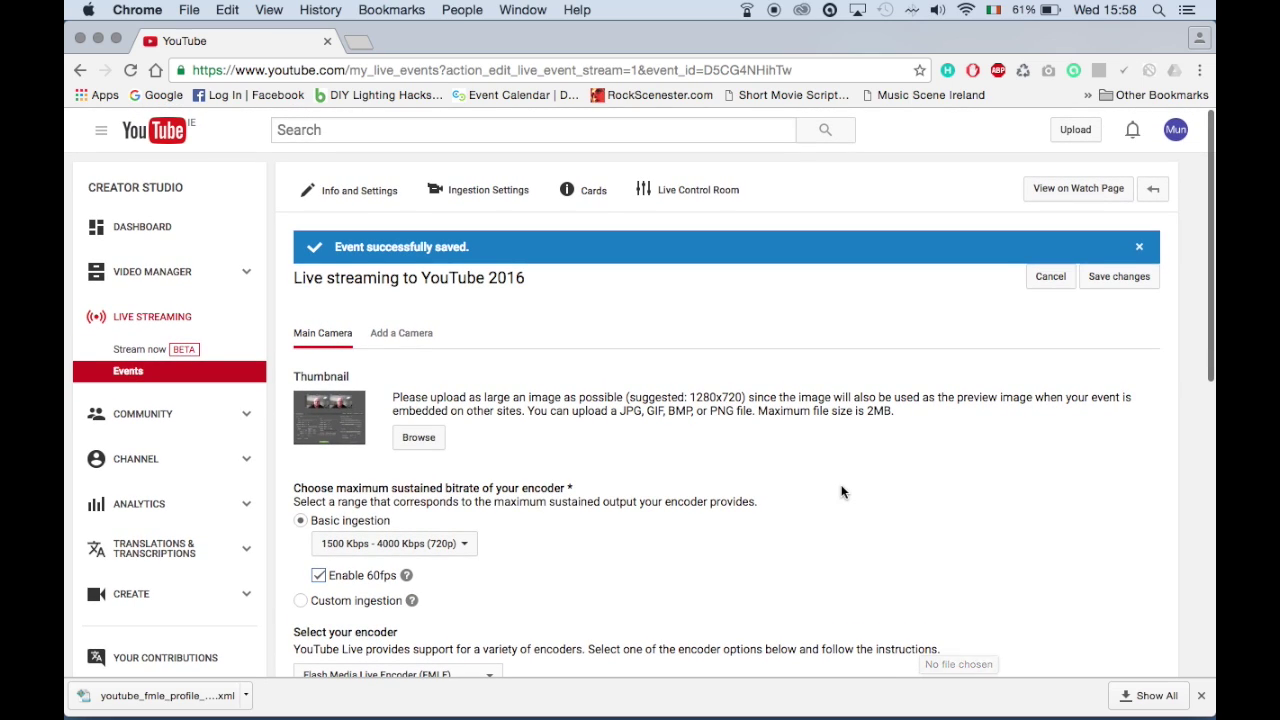
pyautogui.click(1117, 279)
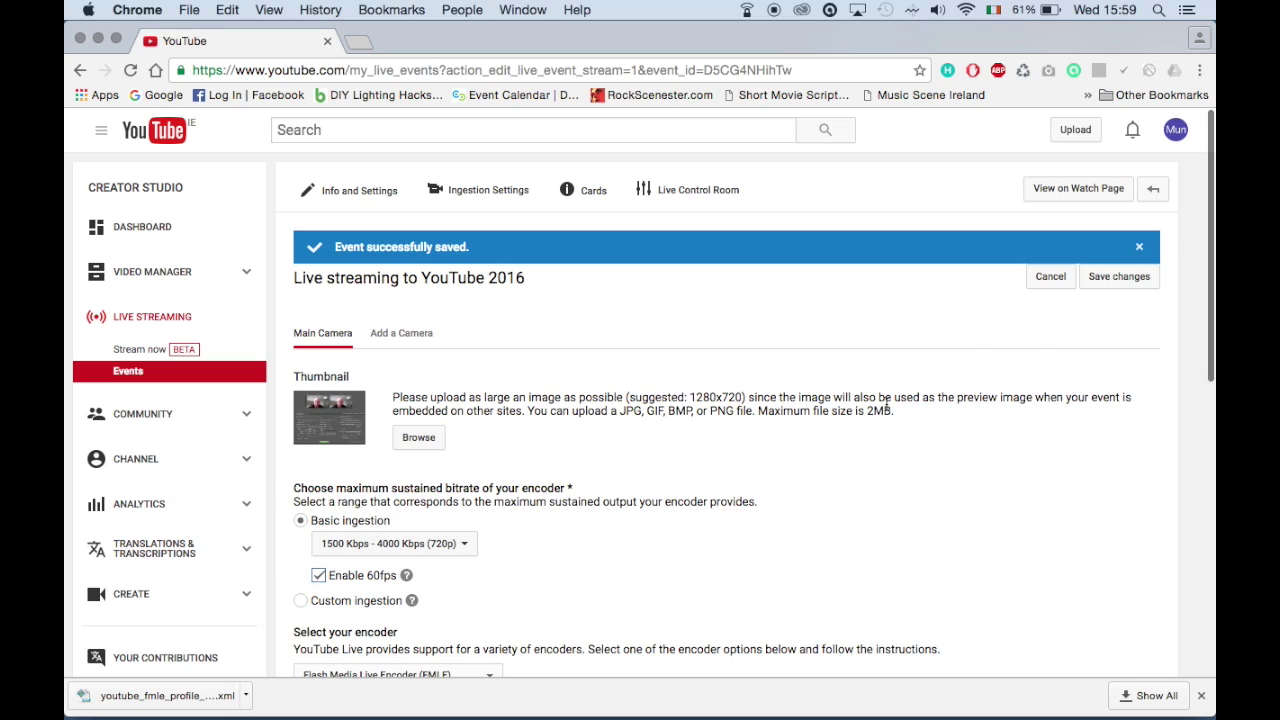
pyautogui.click(686, 190)
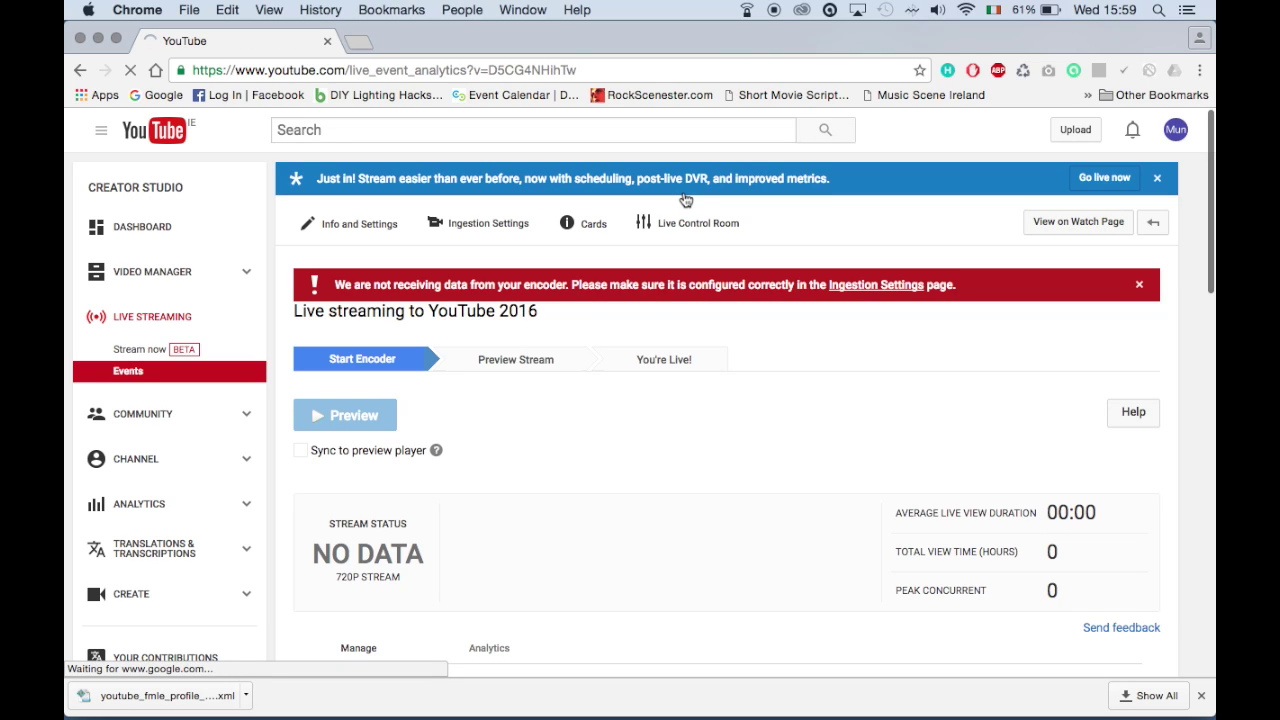
# Launch Flash Media Live Encoder and open youtube_fmle_profile_primary_D5CG4NHihTw.xml from the profiles folder
pyautogui.moveTo(765, 705)
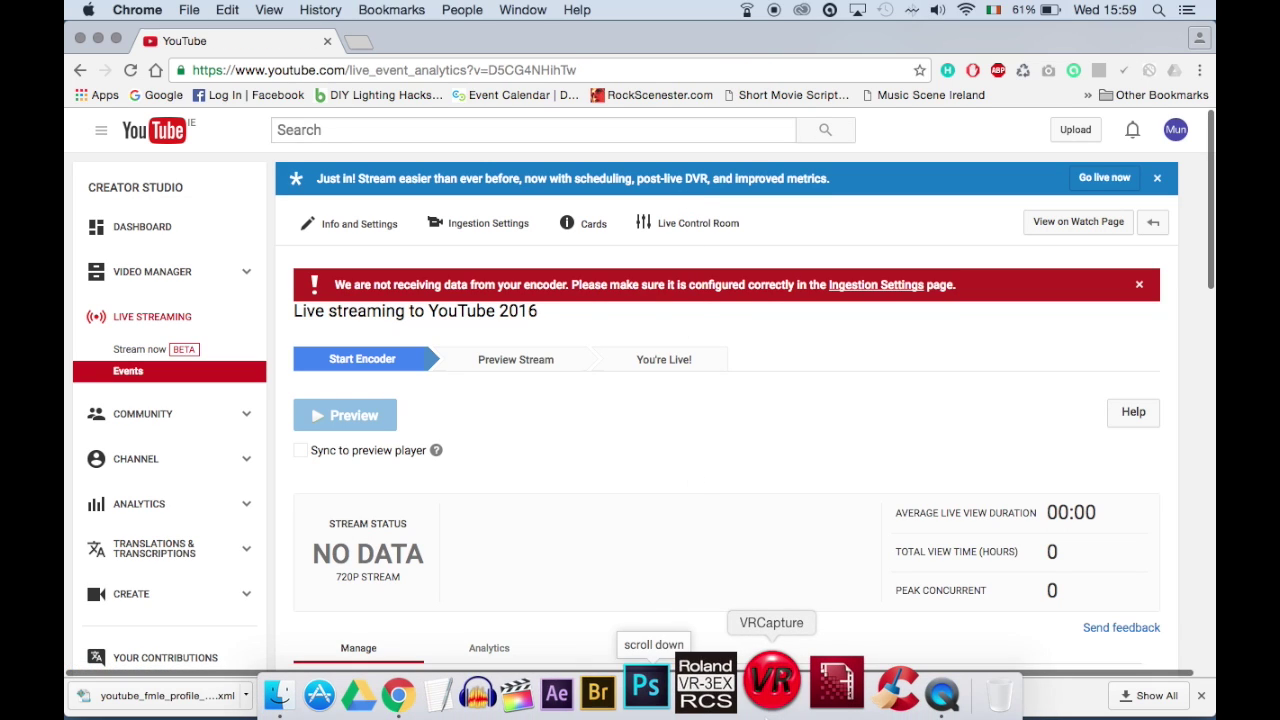
pyautogui.click(813, 703)
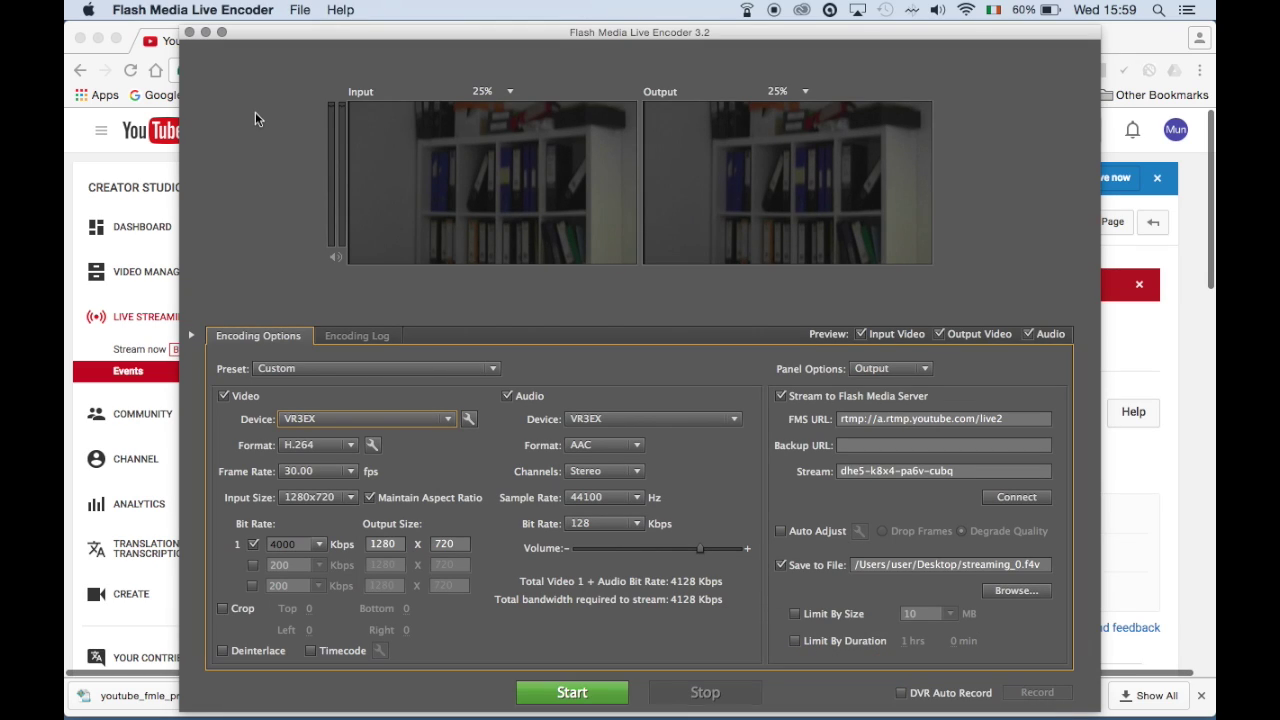
pyautogui.click(300, 10)
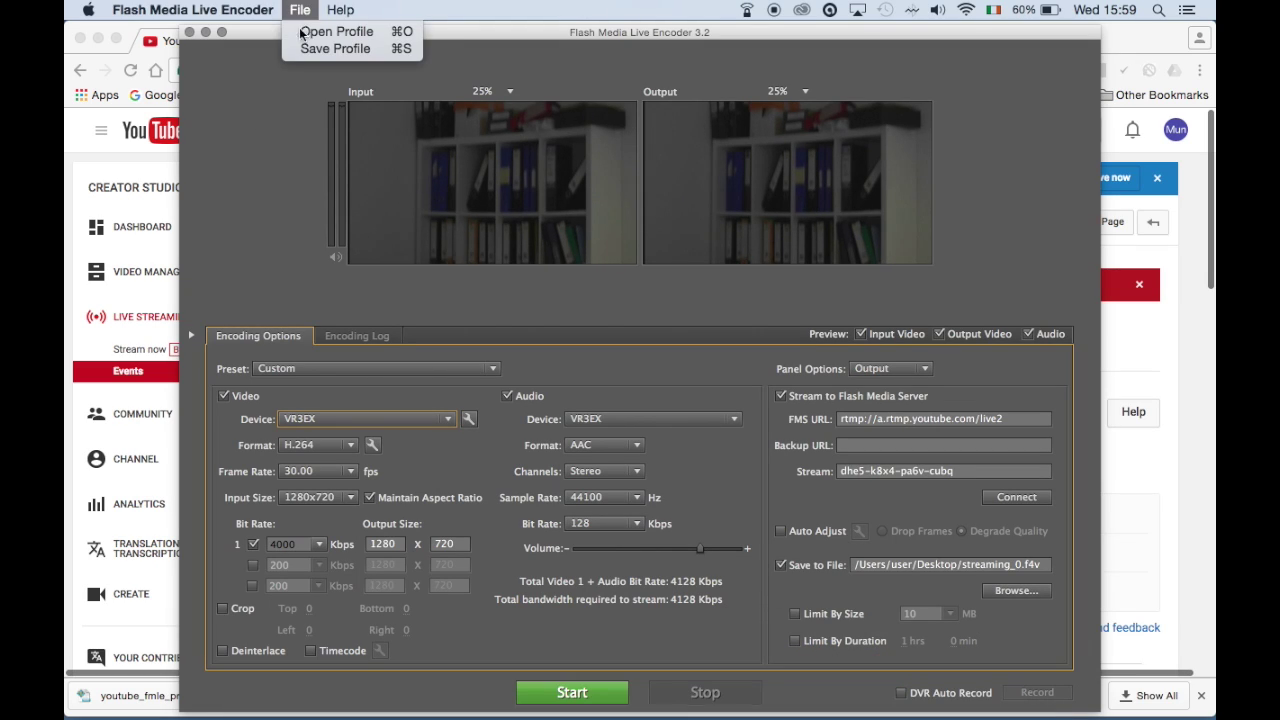
pyautogui.click(311, 36)
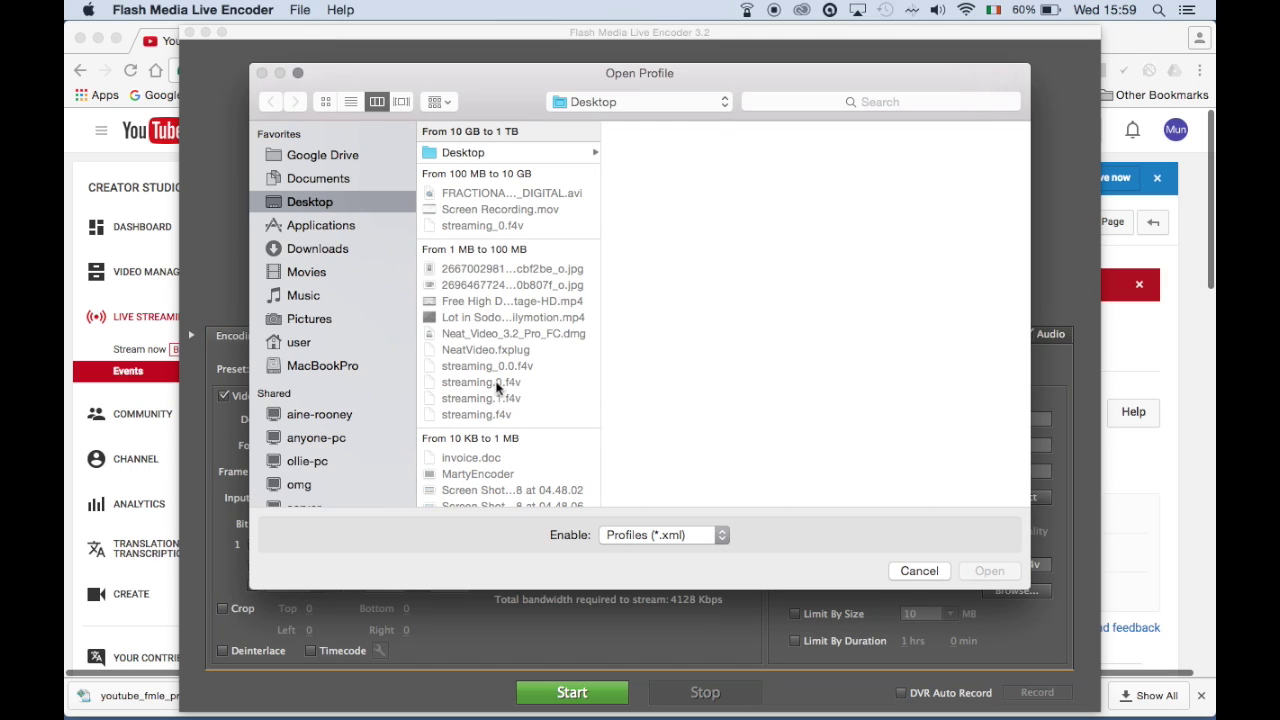
pyautogui.scroll(-5, 497, 388)
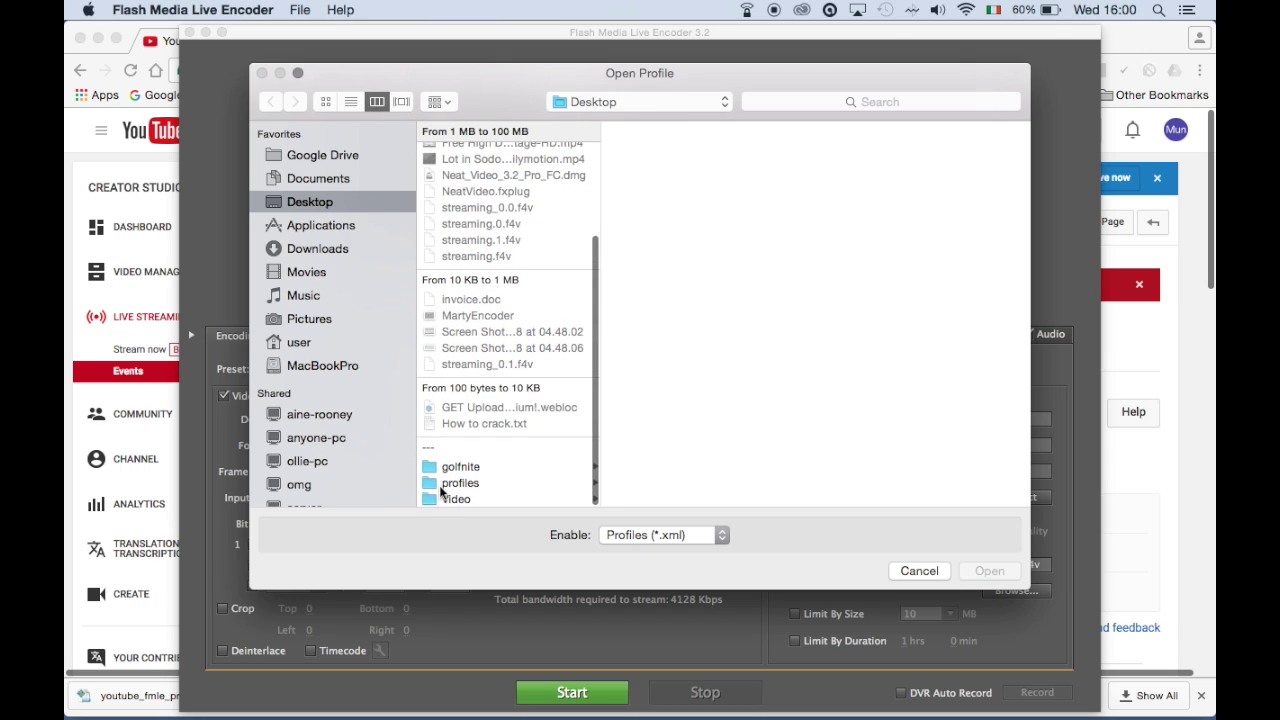
pyautogui.click(455, 483)
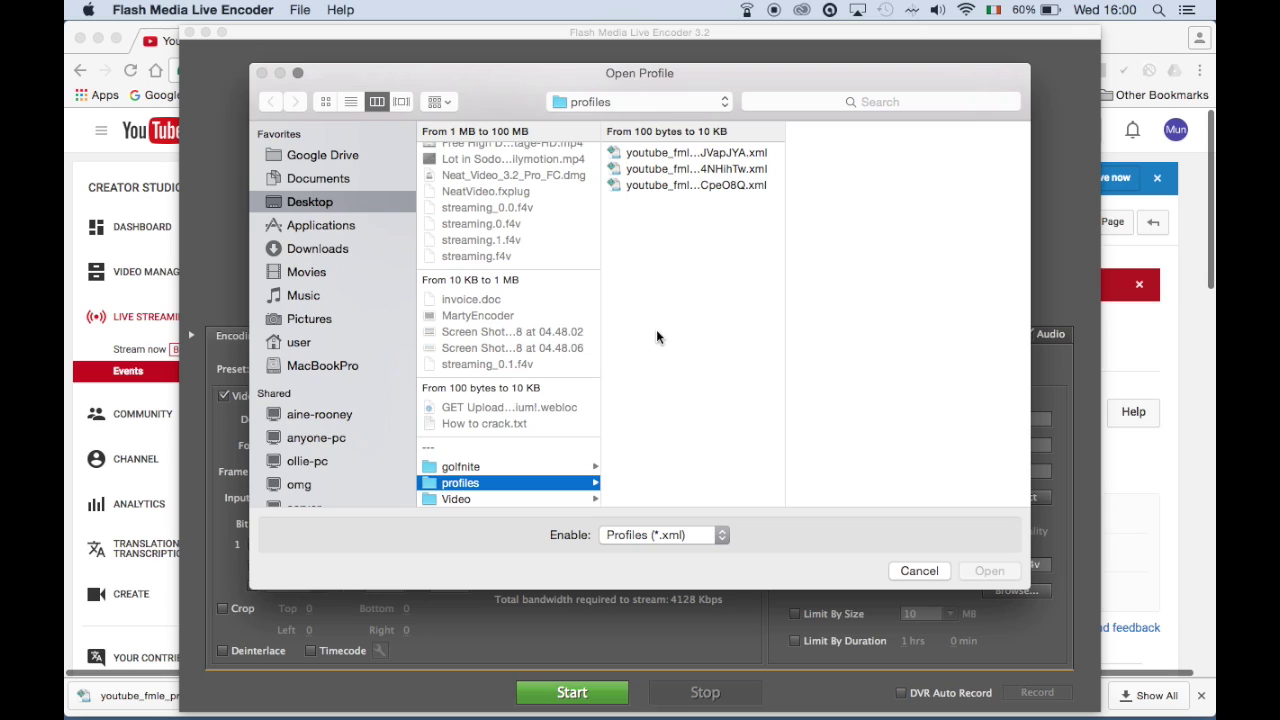
pyautogui.click(746, 184)
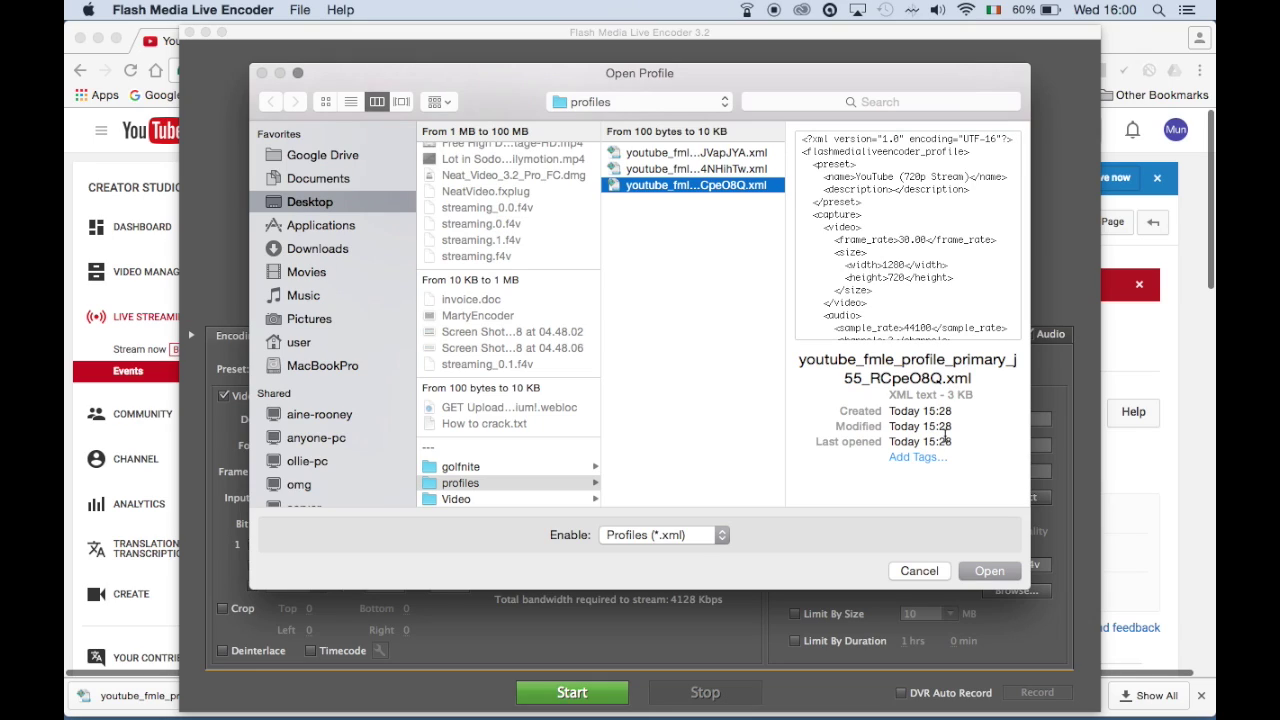
pyautogui.click(740, 168)
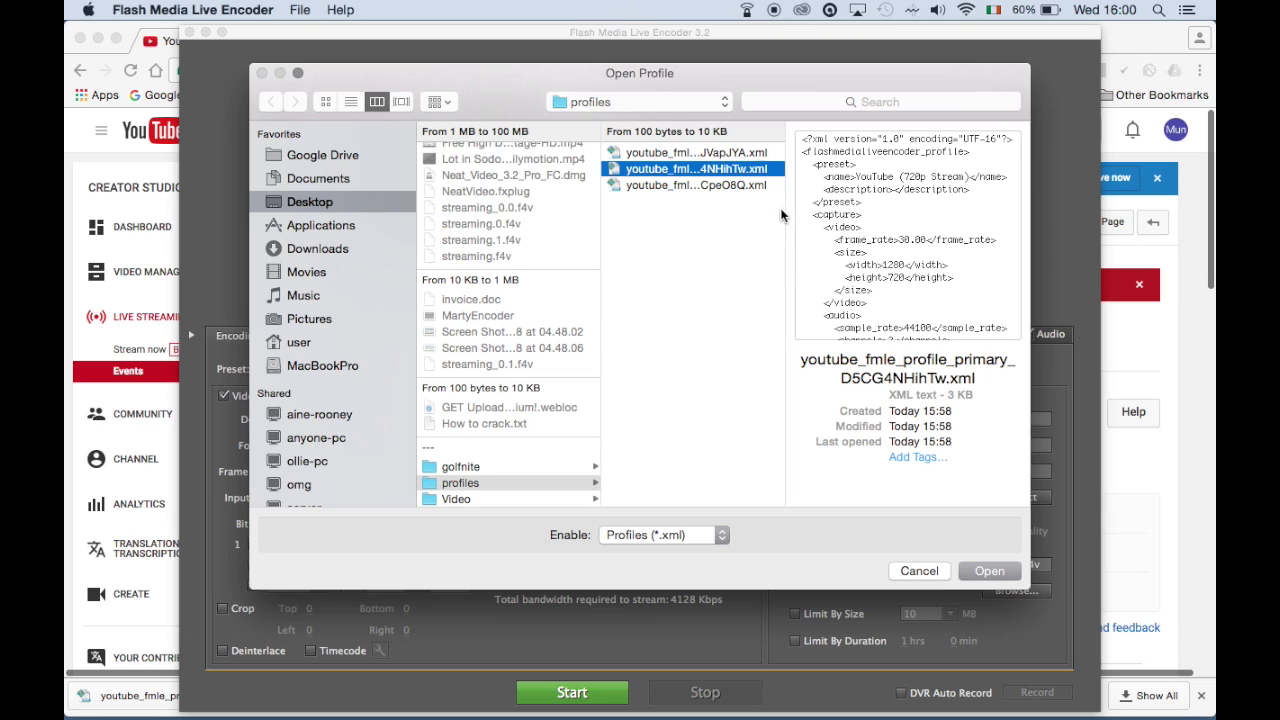
pyautogui.click(754, 152)
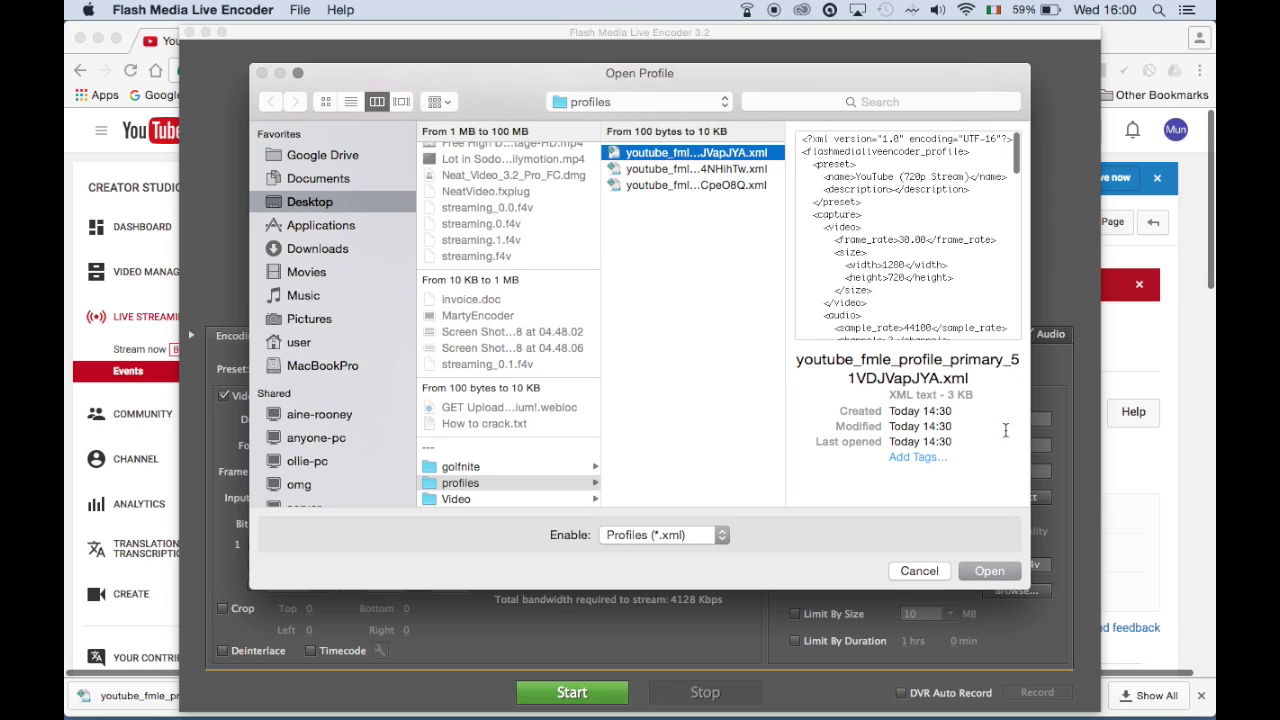
pyautogui.click(748, 168)
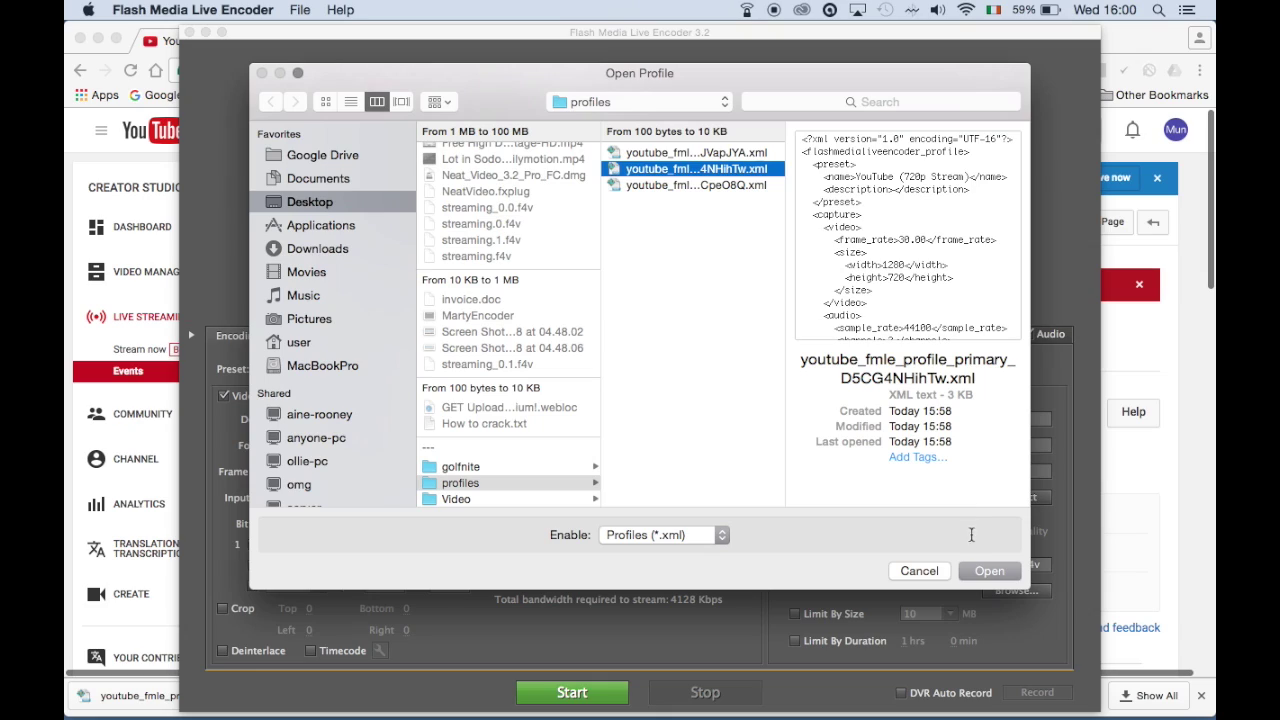
pyautogui.click(983, 572)
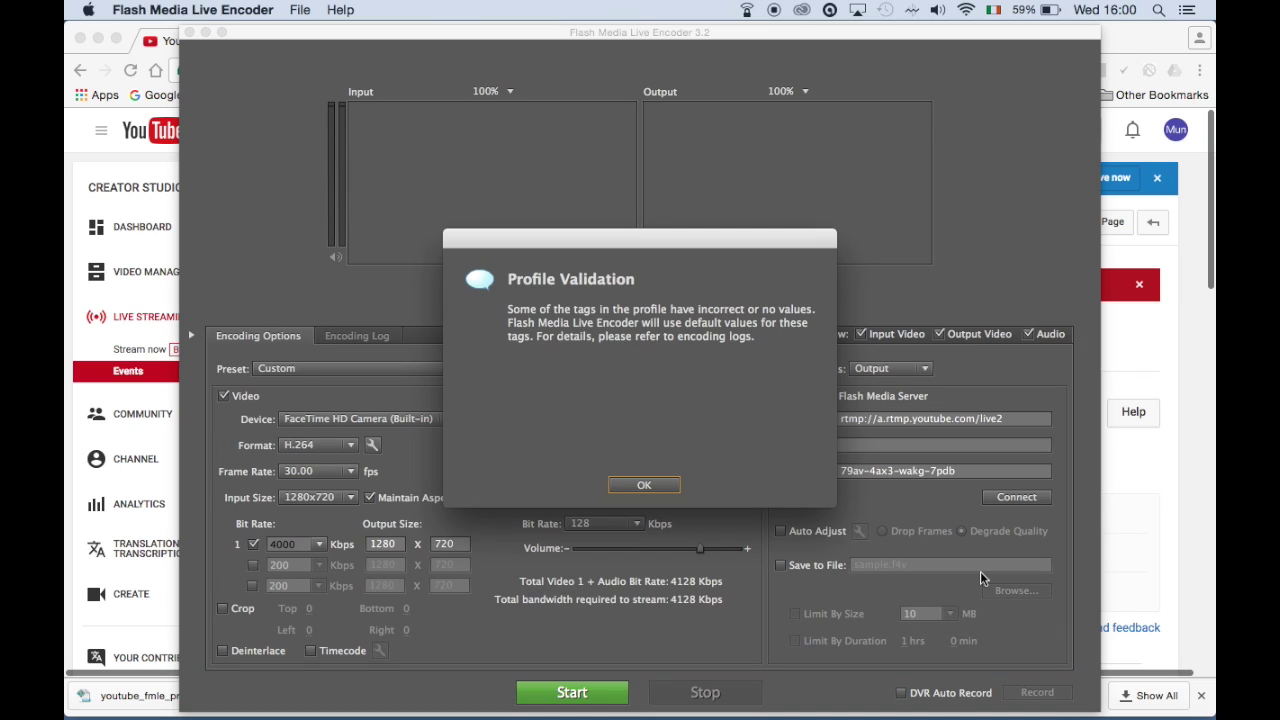
# Acknowledge the Profile Validation notice and choose VR3EX as both Video Device and Audio Device
pyautogui.click(655, 485)
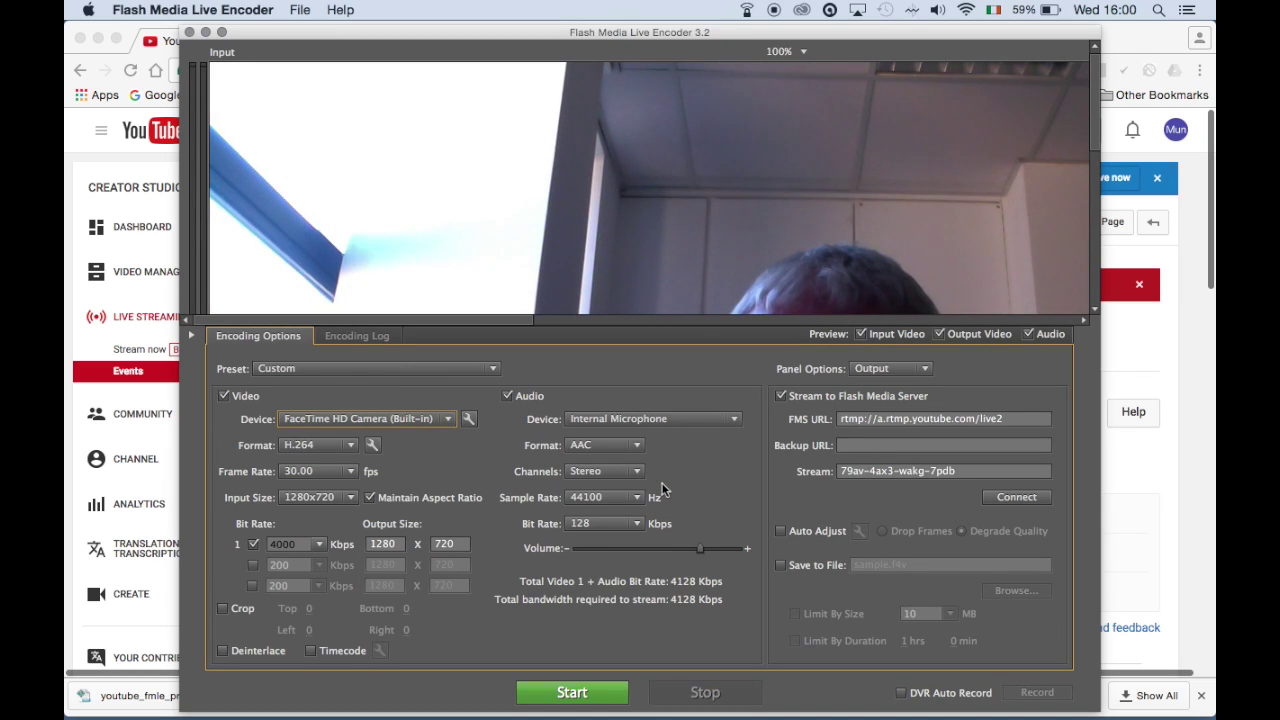
pyautogui.click(449, 420)
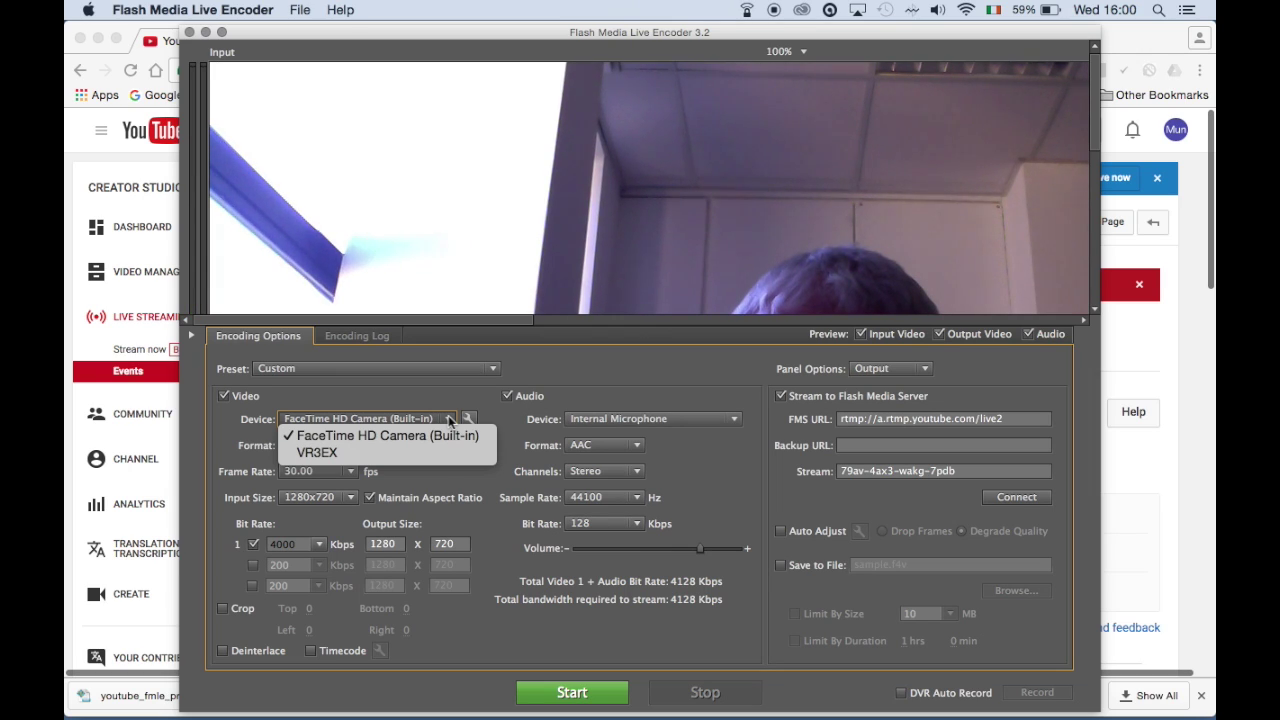
pyautogui.click(435, 451)
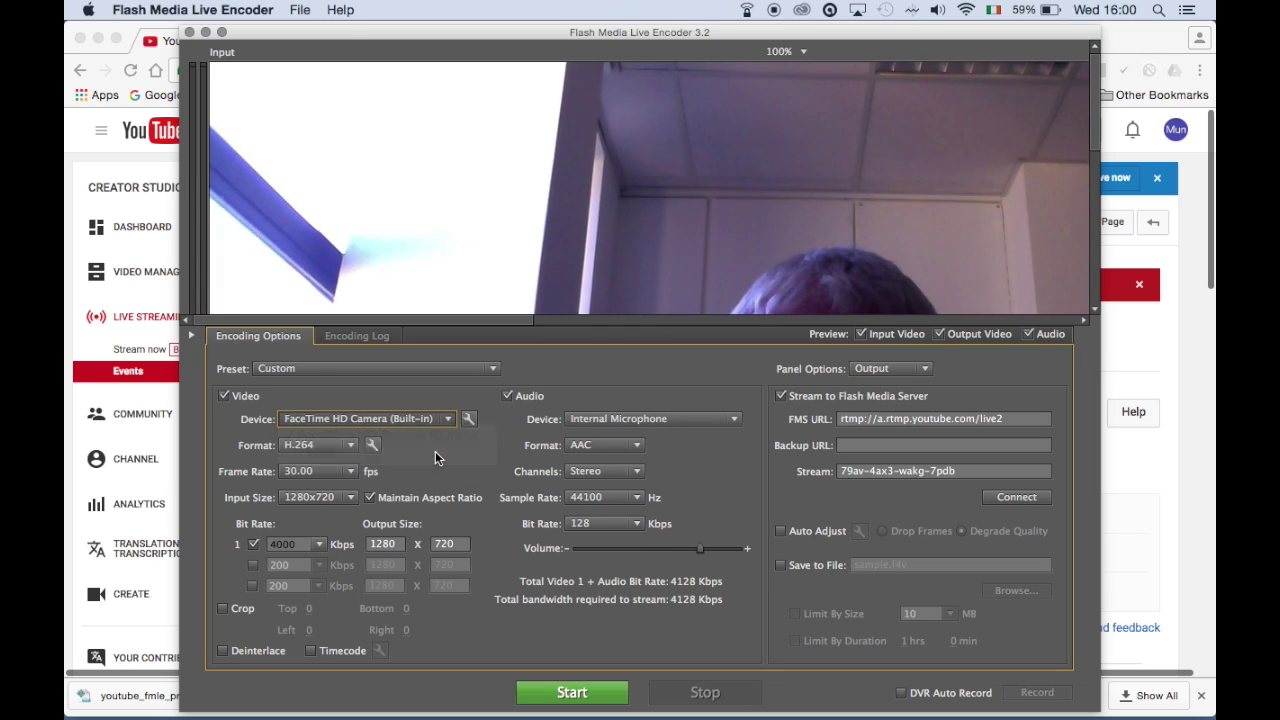
pyautogui.click(735, 419)
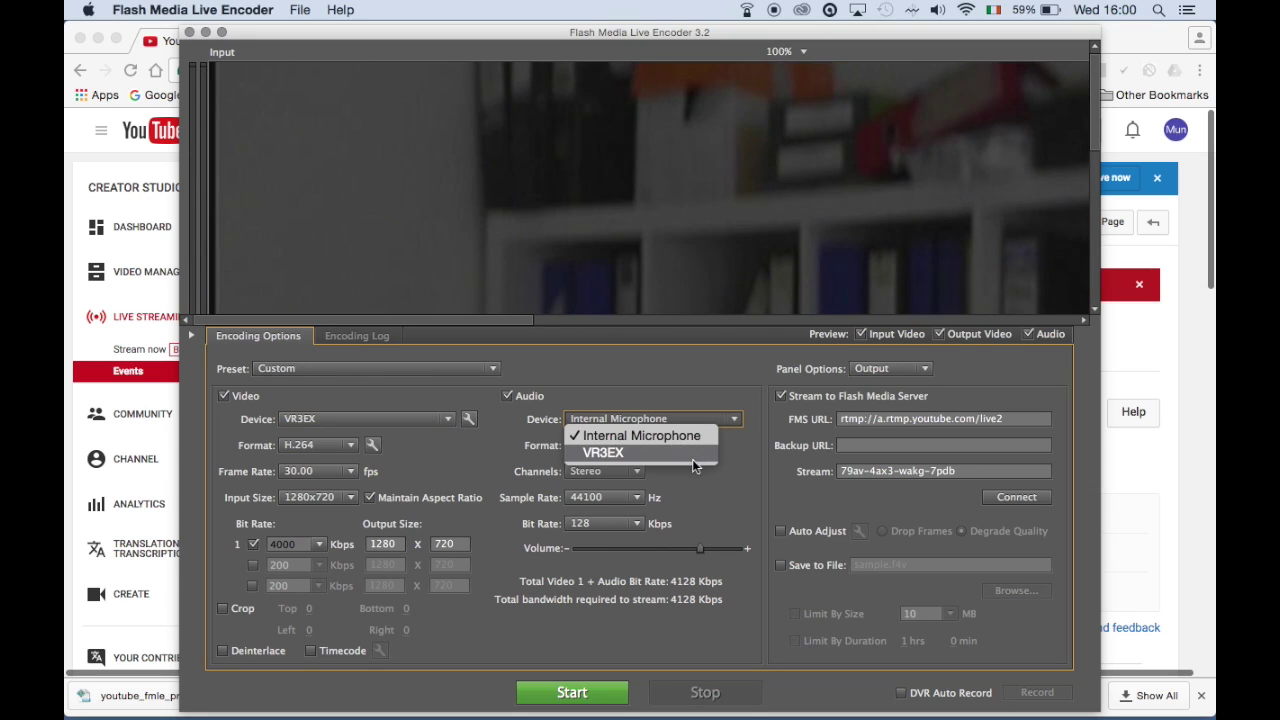
pyautogui.click(692, 459)
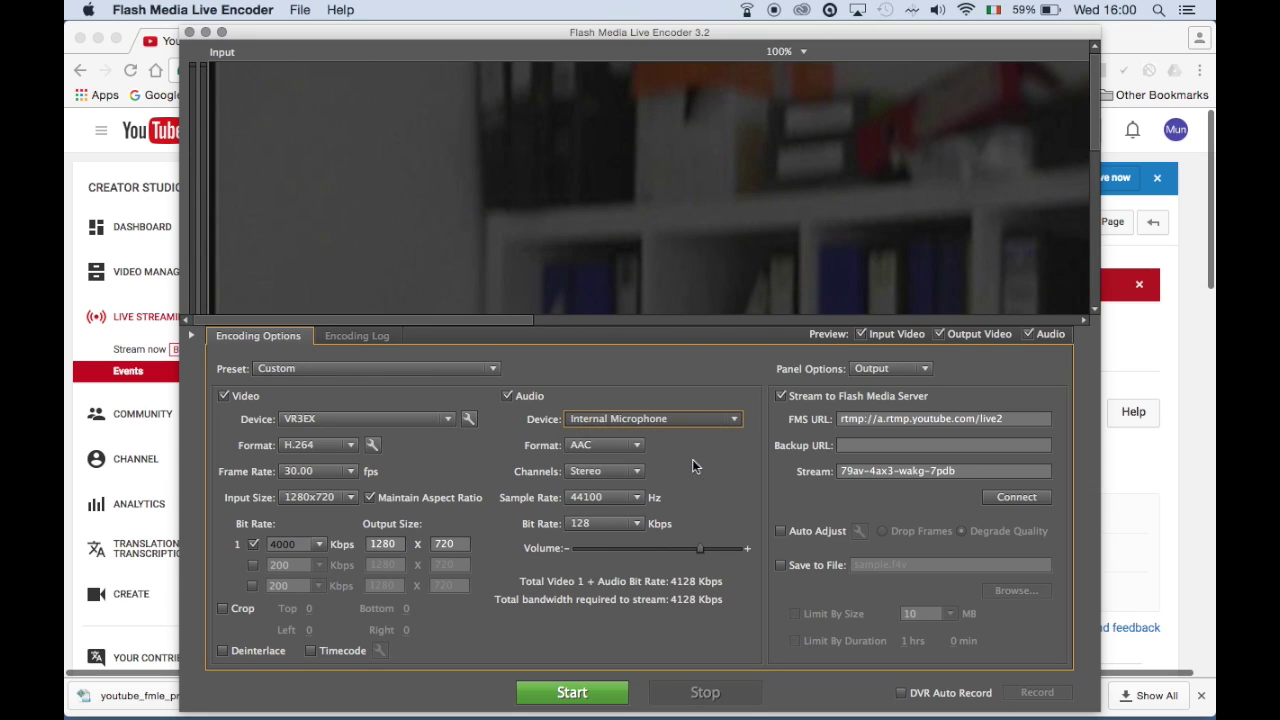
# Set both the input and output previews to 25% zoom and enable Save to File
pyautogui.click(797, 55)
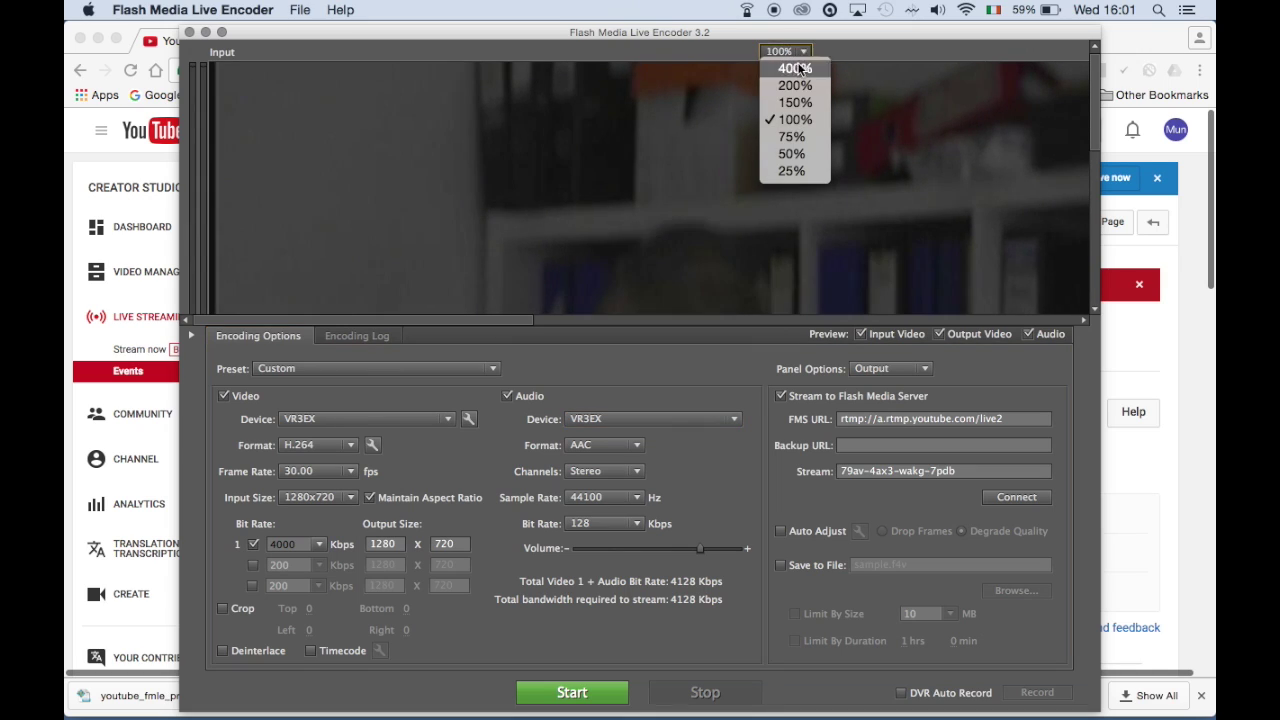
pyautogui.click(790, 171)
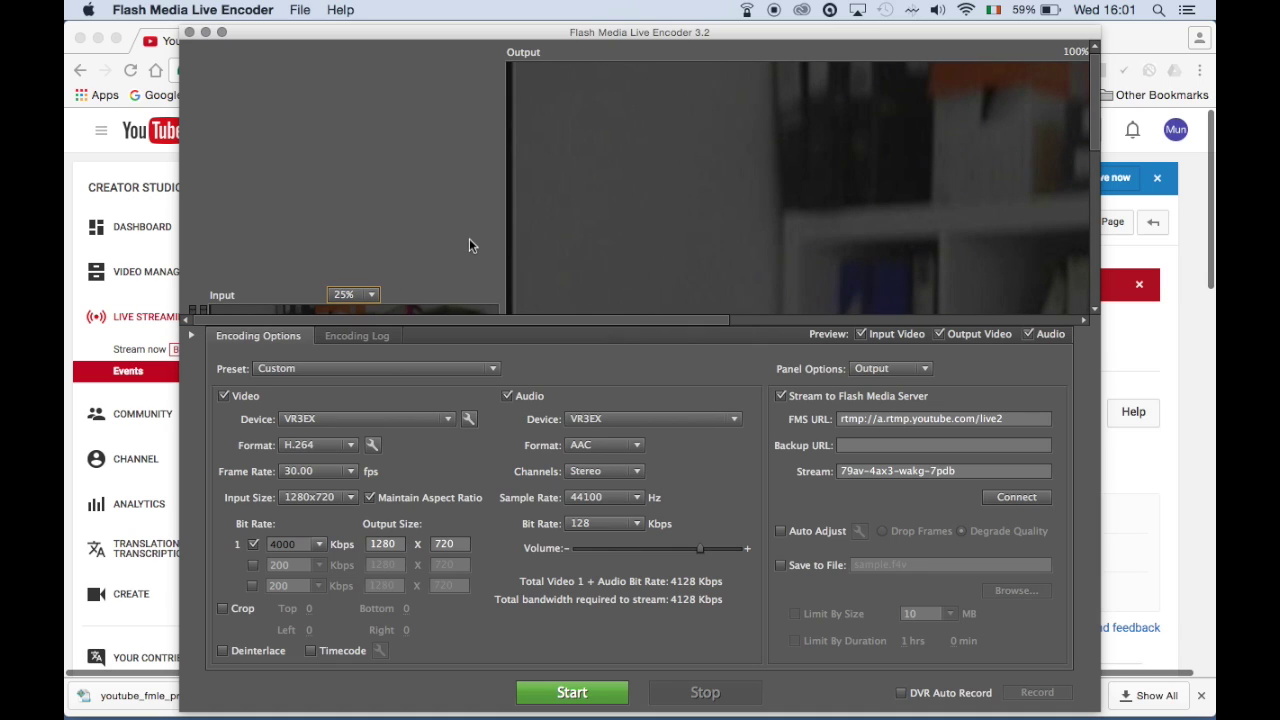
pyautogui.click(1074, 51)
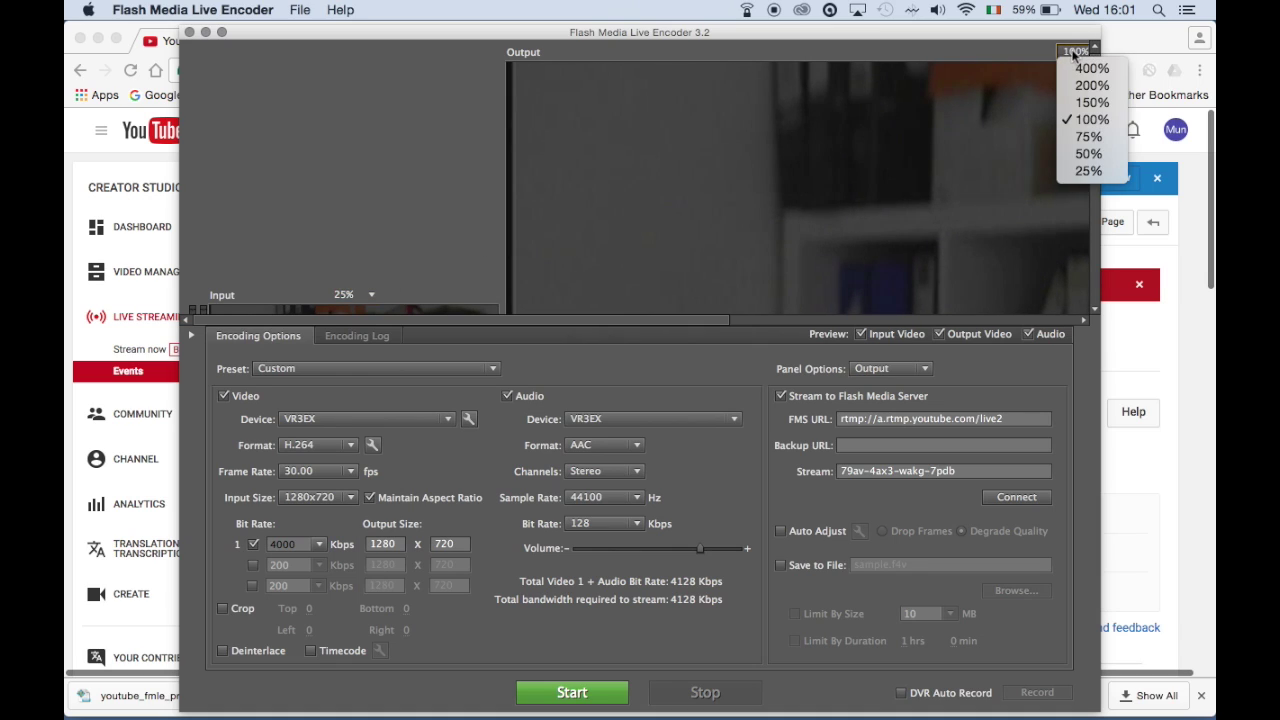
pyautogui.click(1066, 171)
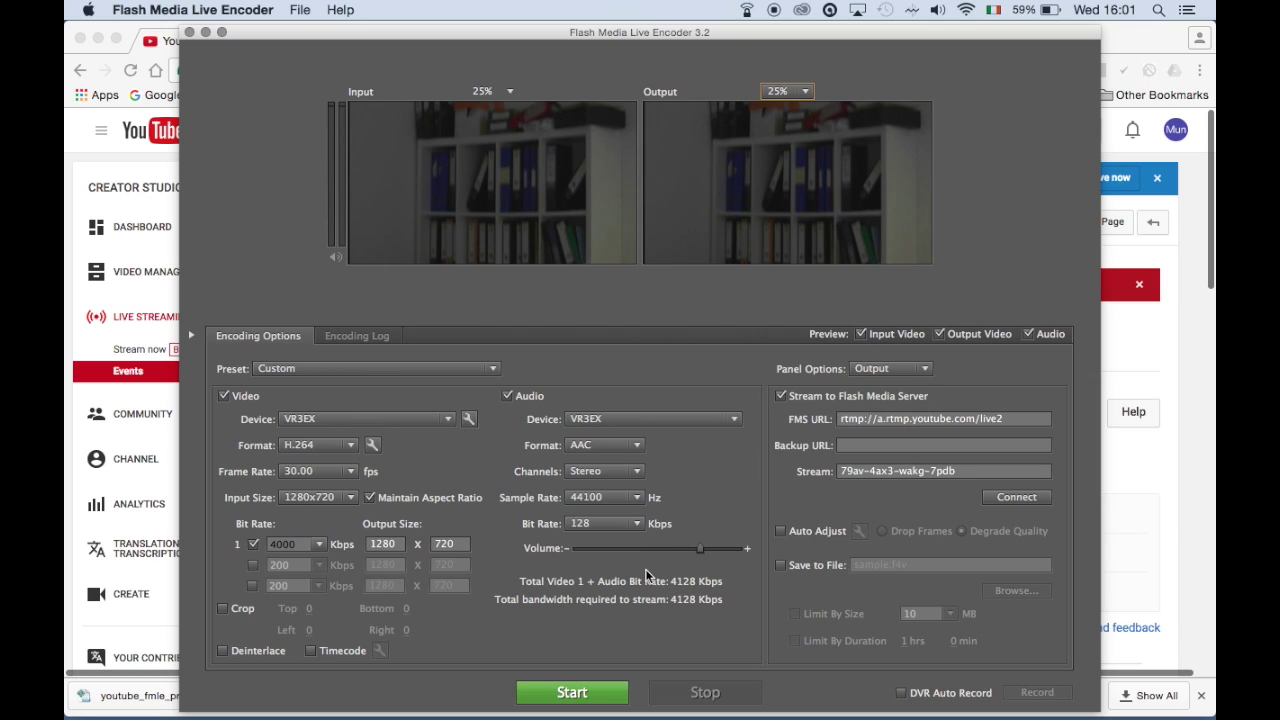
pyautogui.click(781, 565)
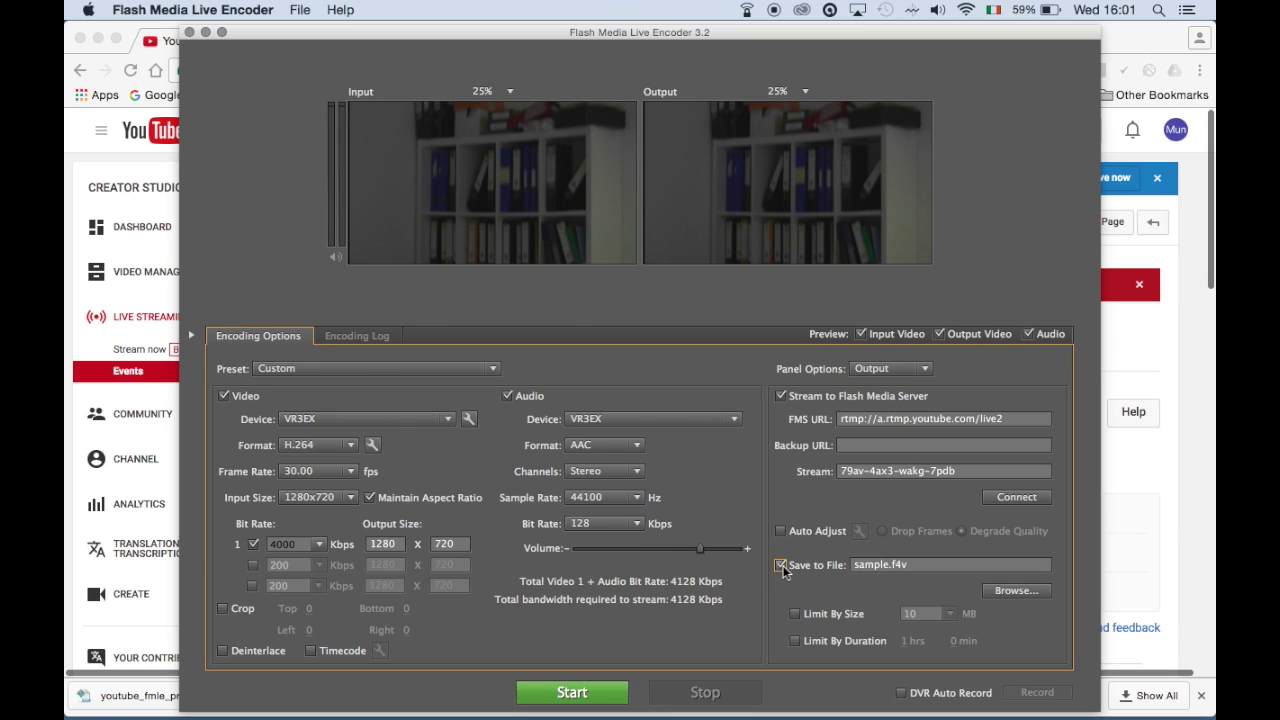
# Rename the recording file to 'stream test' and save it to the Desktop
pyautogui.click(910, 564)
pyautogui.press('BackSpace')
pyautogui.press('BackSpace')
pyautogui.press('BackSpace')
pyautogui.press('BackSpace')
pyautogui.press('BackSpace')
pyautogui.press('BackSpace')
pyautogui.press('BackSpace')
pyautogui.press('BackSpace')
pyautogui.press('BackSpace')
pyautogui.press('BackSpace')
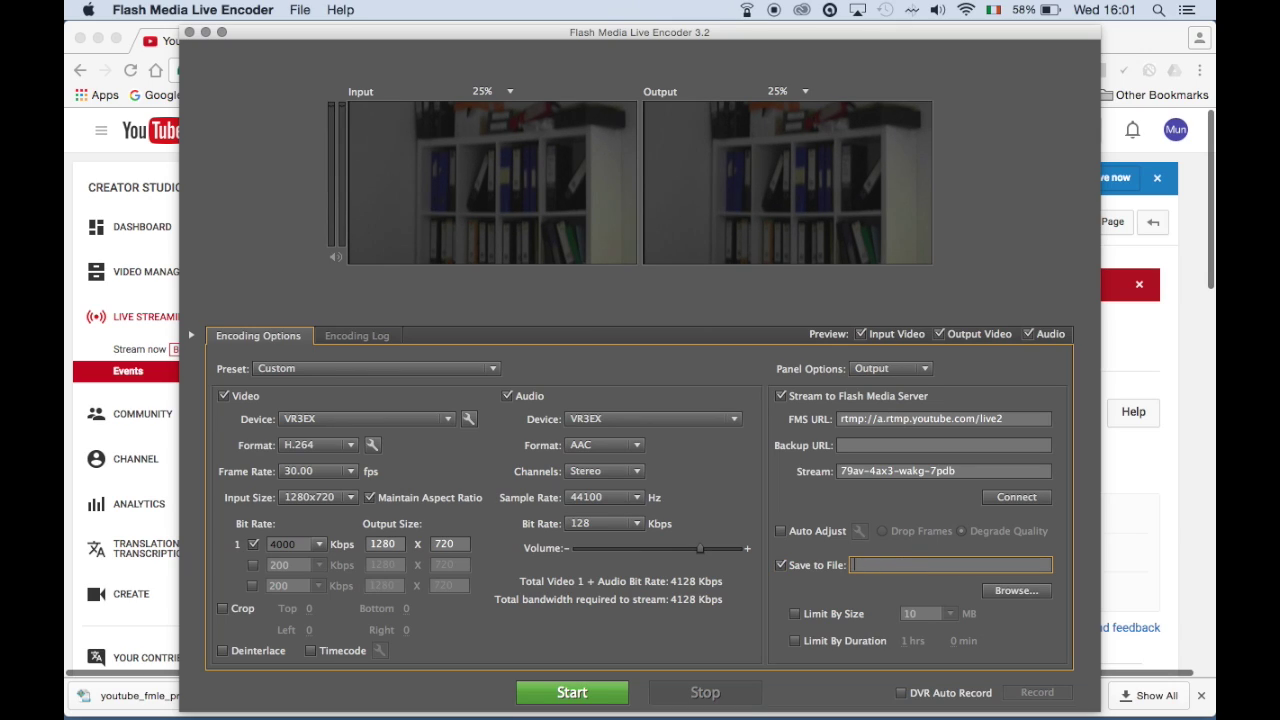
pyautogui.write('stream test')
pyautogui.click(1014, 591)
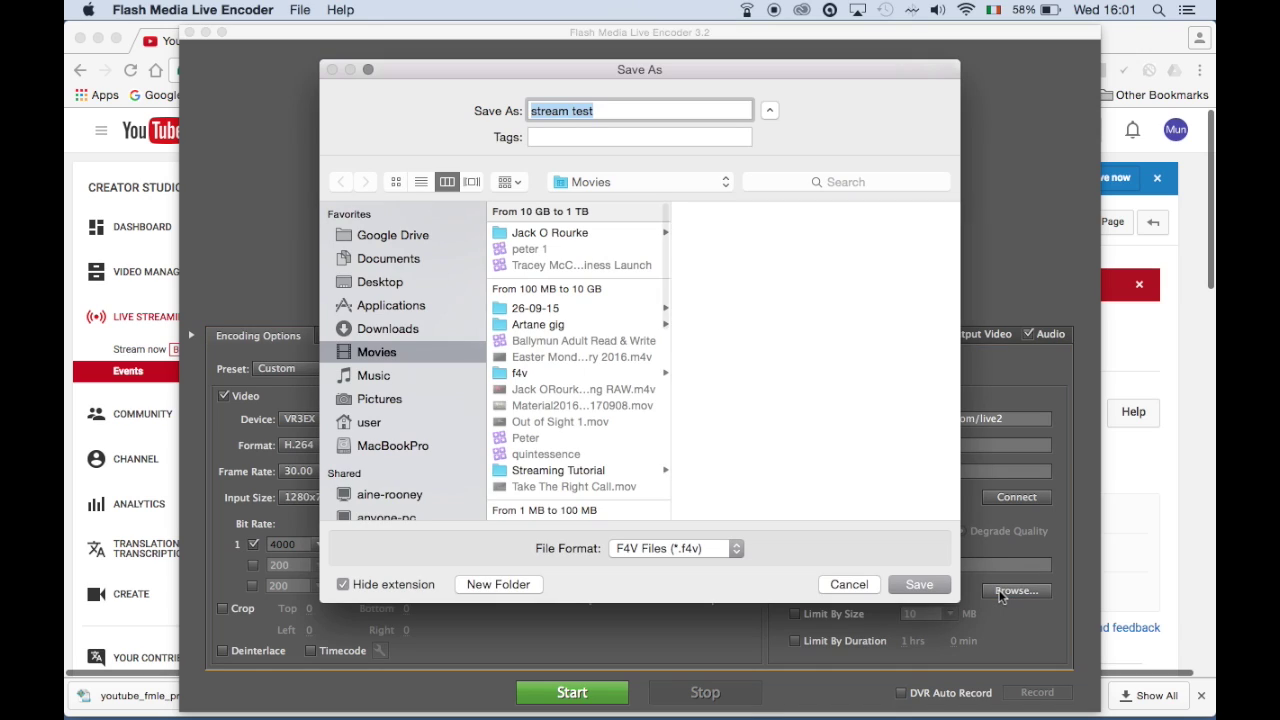
pyautogui.click(385, 283)
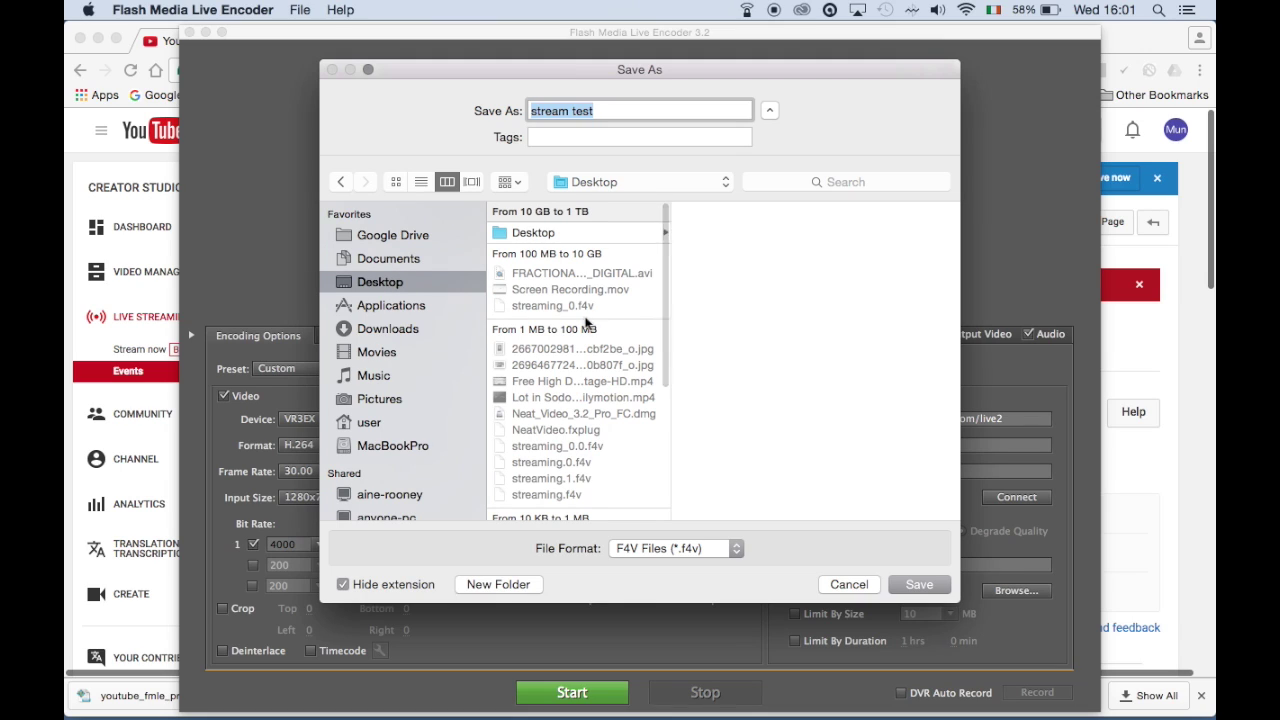
pyautogui.click(926, 584)
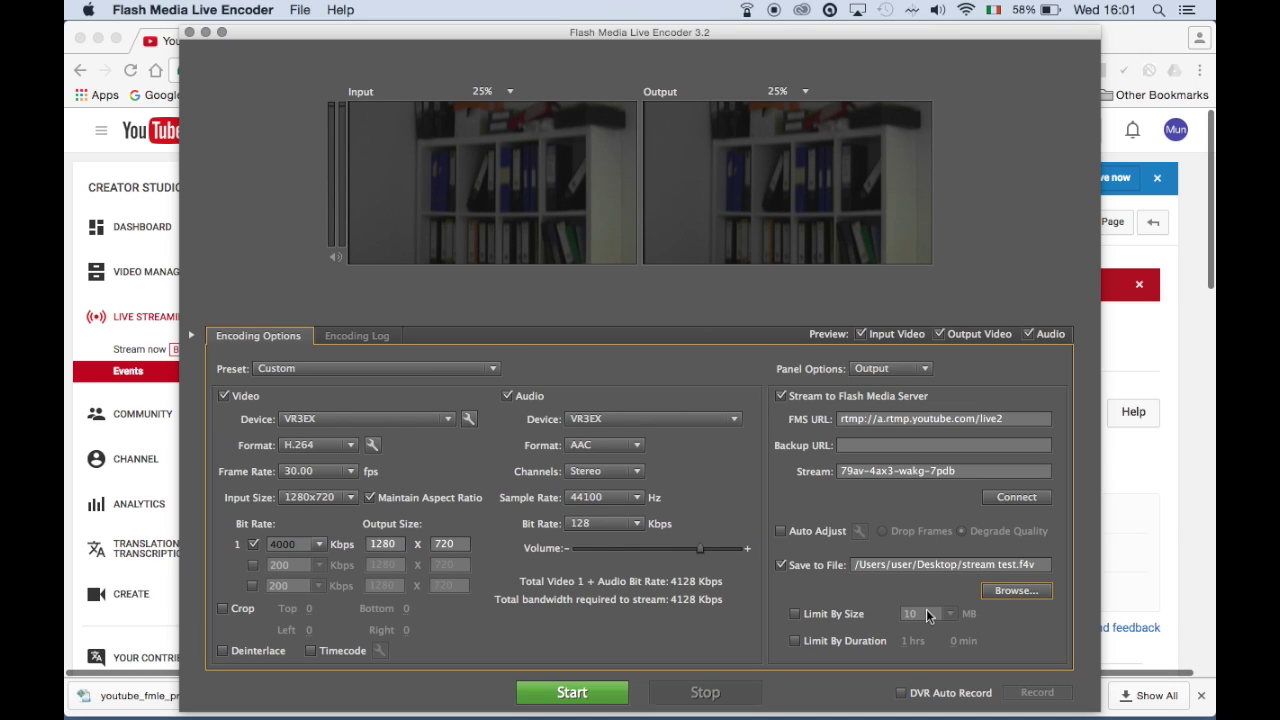
# Turn on DVR Auto Record, start encoding to YouTube, and minimise the encoder
pyautogui.click(902, 692)
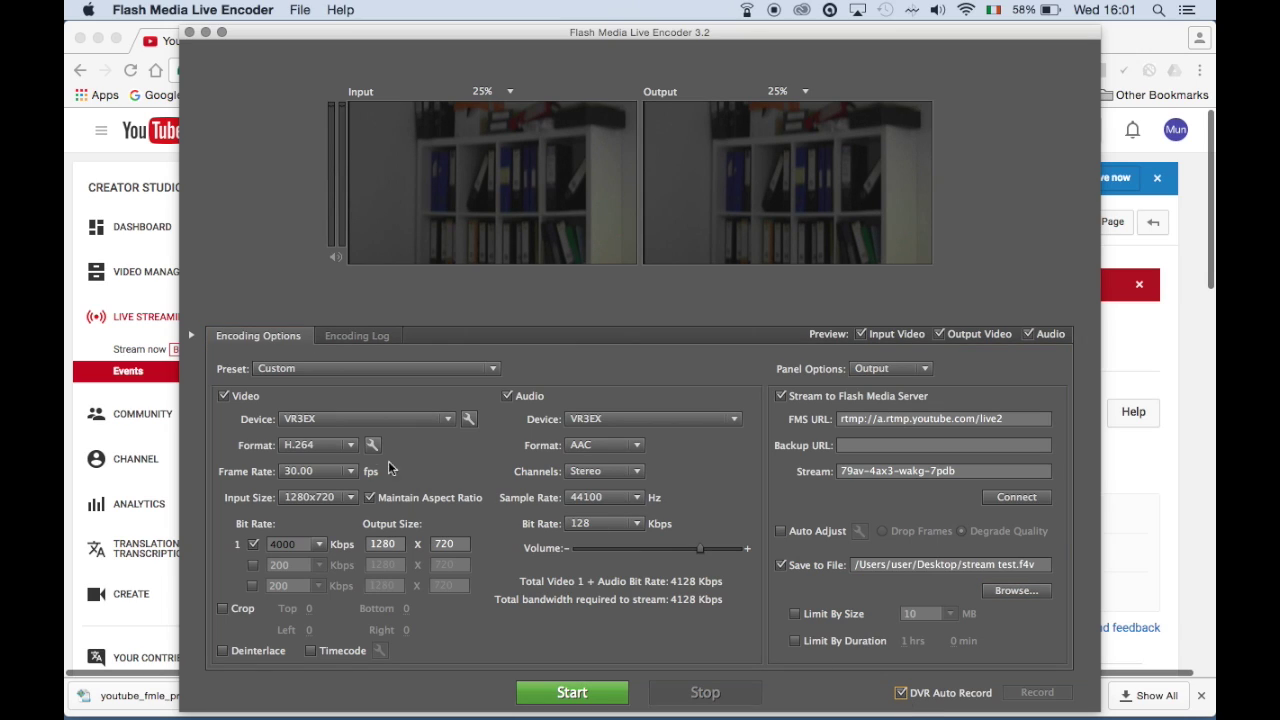
pyautogui.click(567, 690)
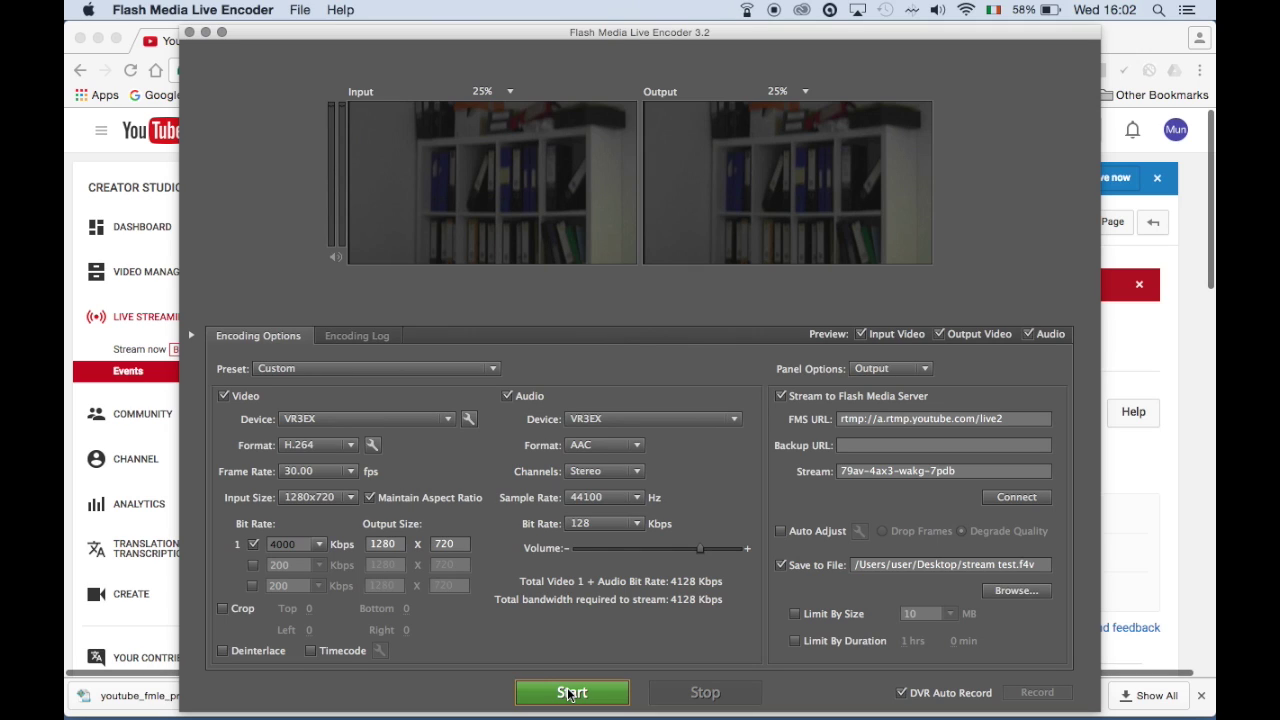
pyautogui.click(567, 693)
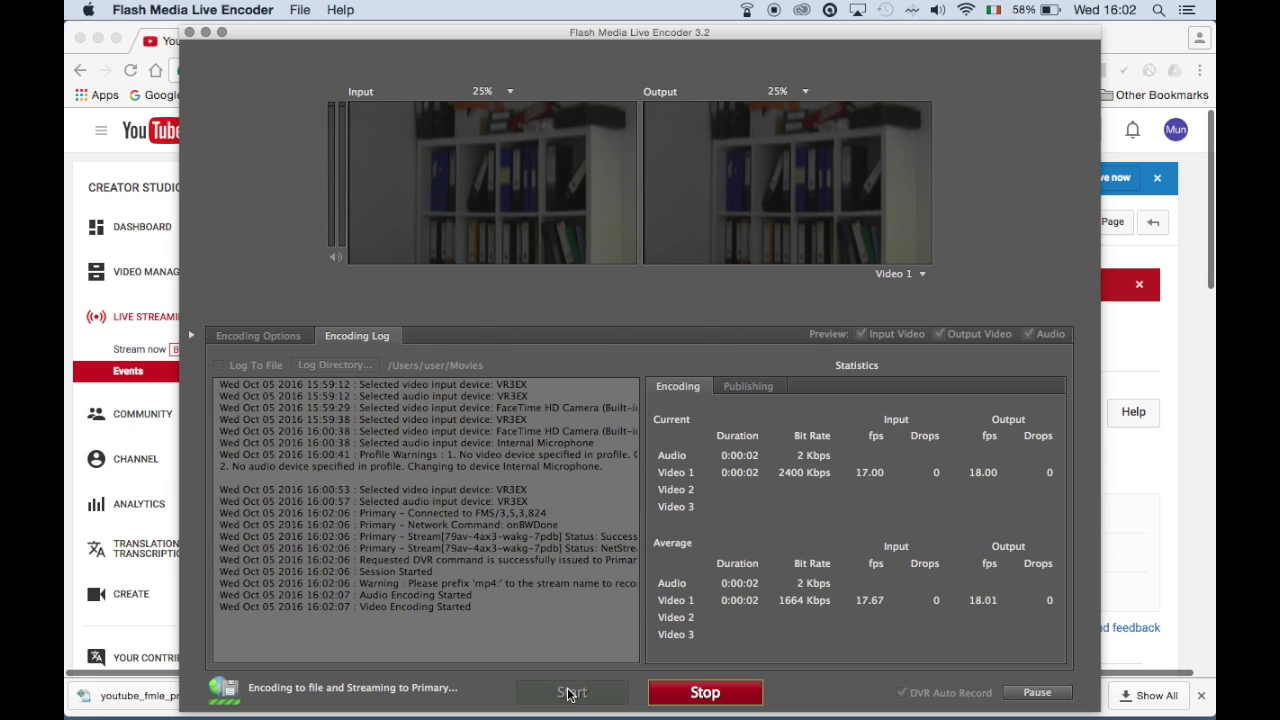
pyautogui.click(205, 32)
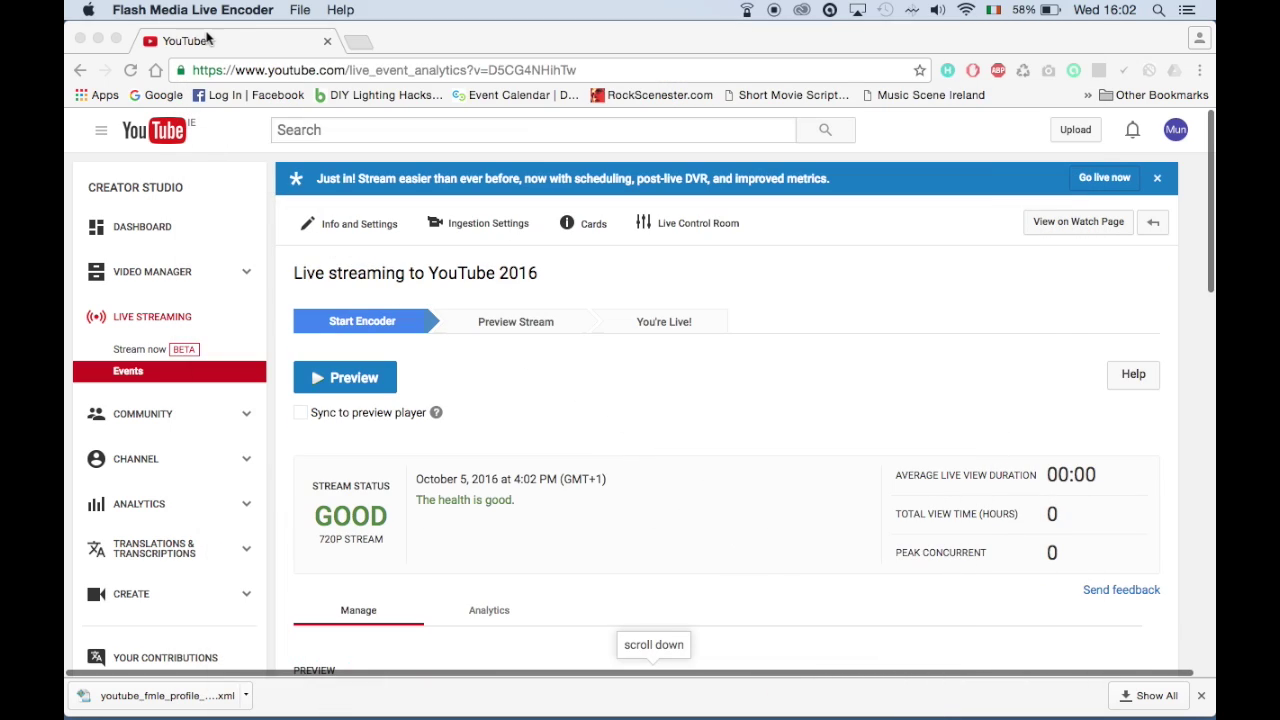
# Switch the YouTube live event to the Preview stage and confirm the prompt
pyautogui.click(363, 378)
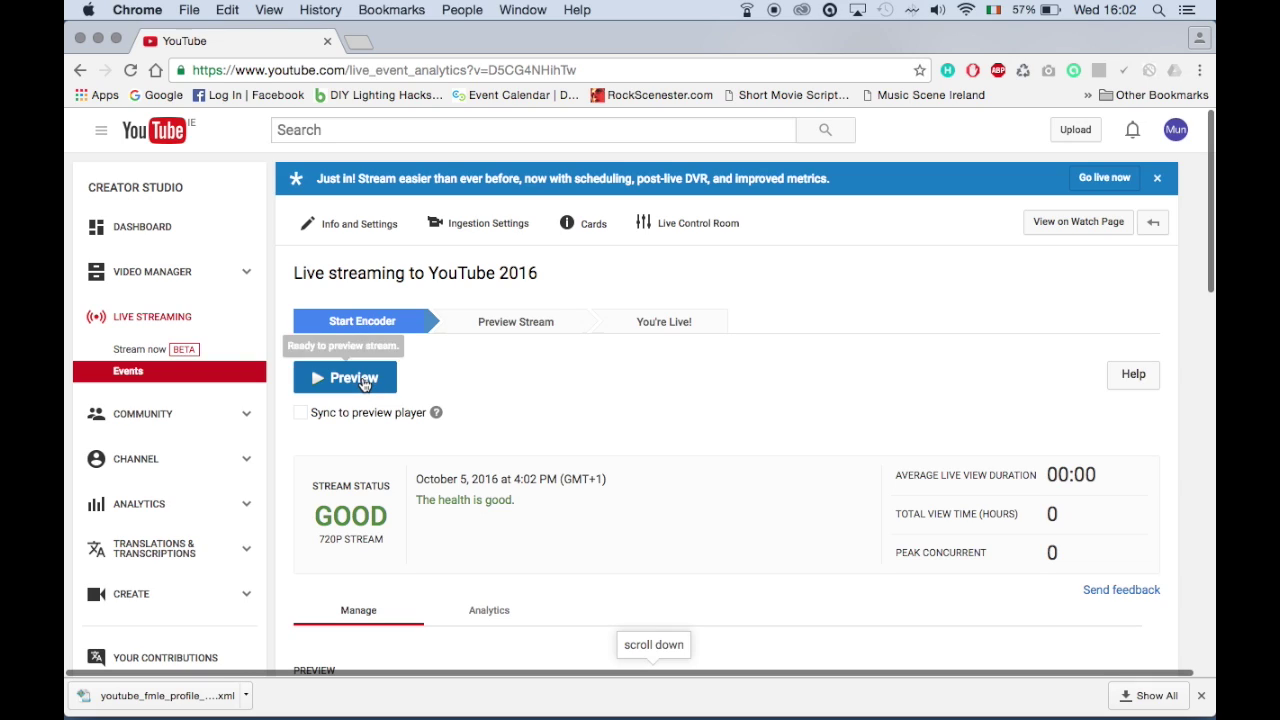
pyautogui.click(361, 386)
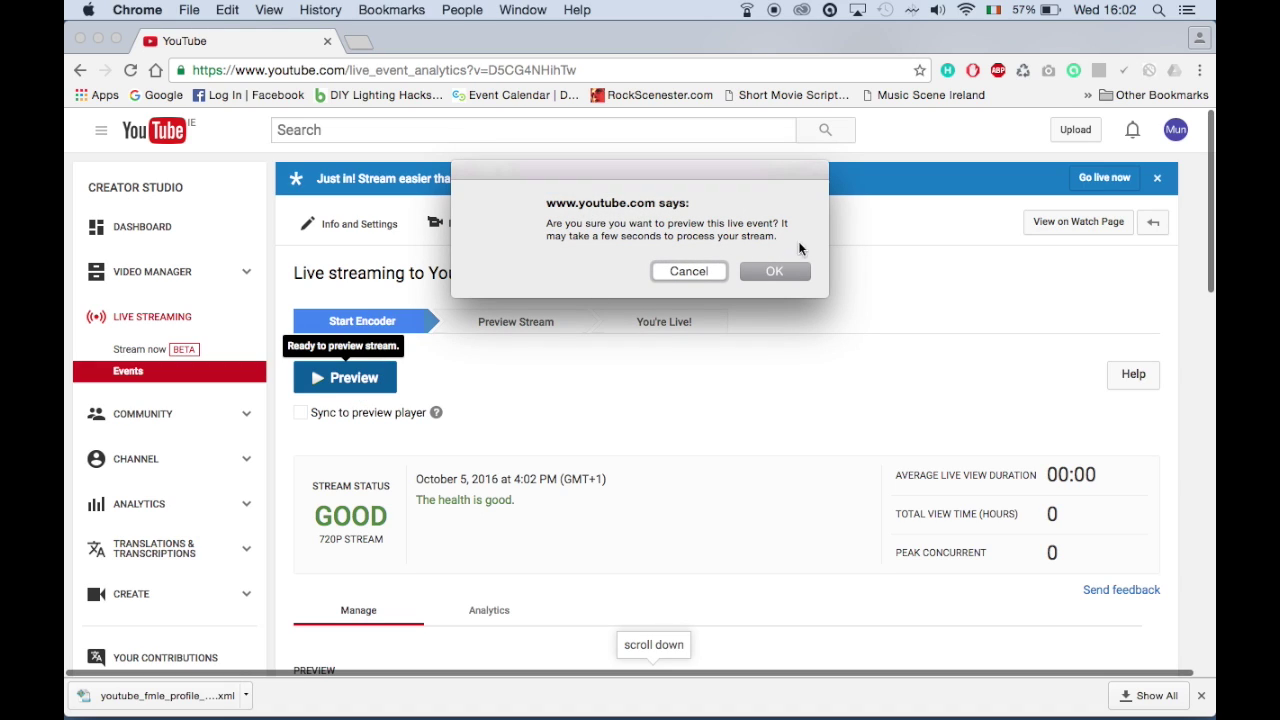
pyautogui.click(783, 272)
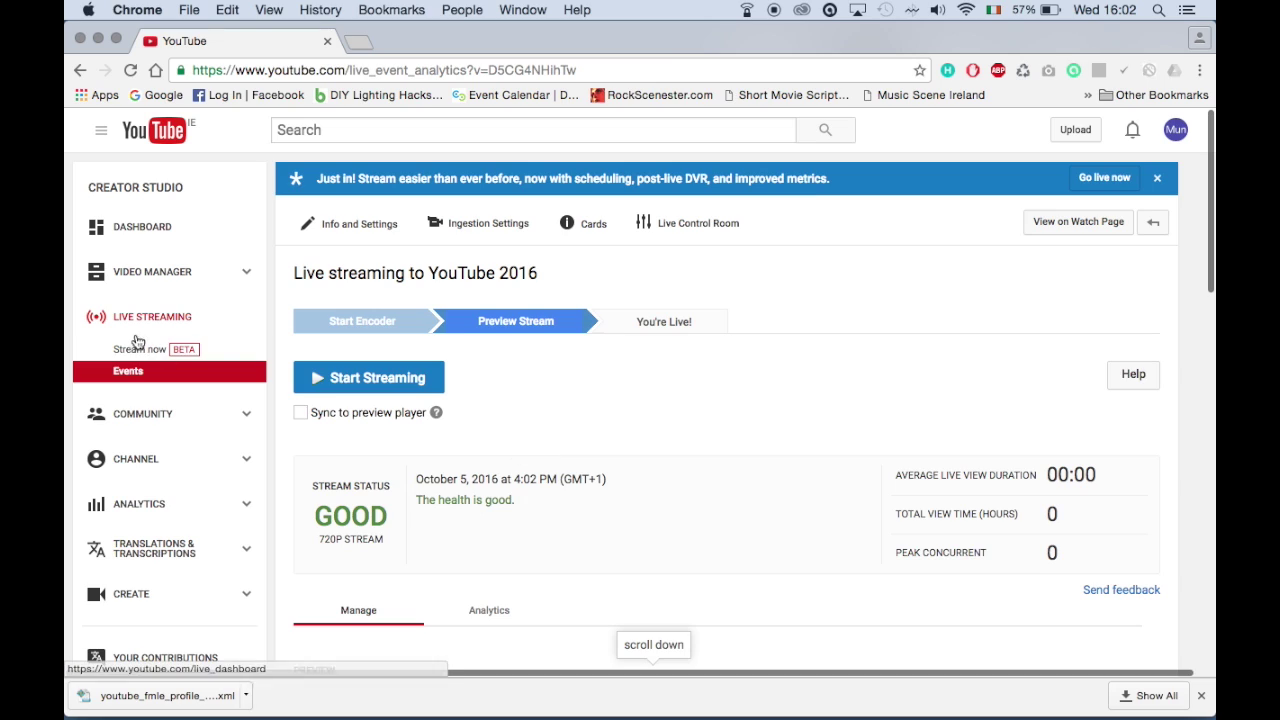
# Start streaming the event live, play its preview, and bring the encoder window back
pyautogui.click(352, 379)
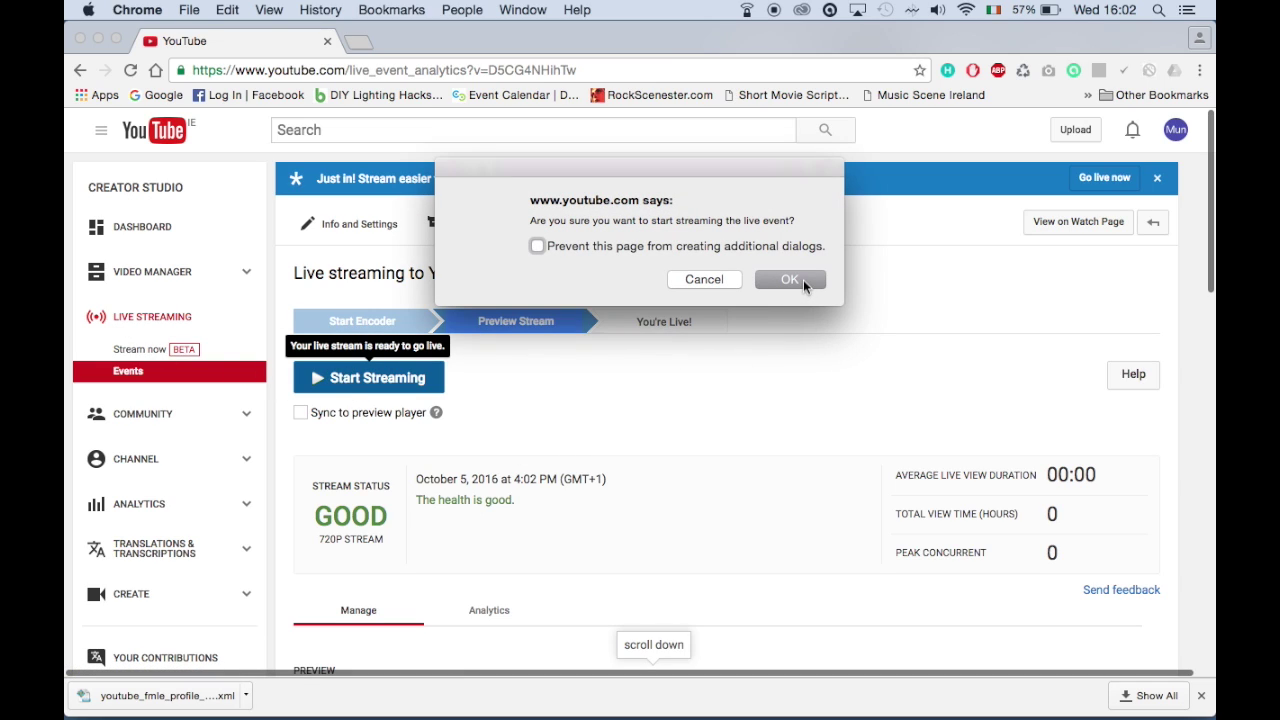
pyautogui.click(803, 279)
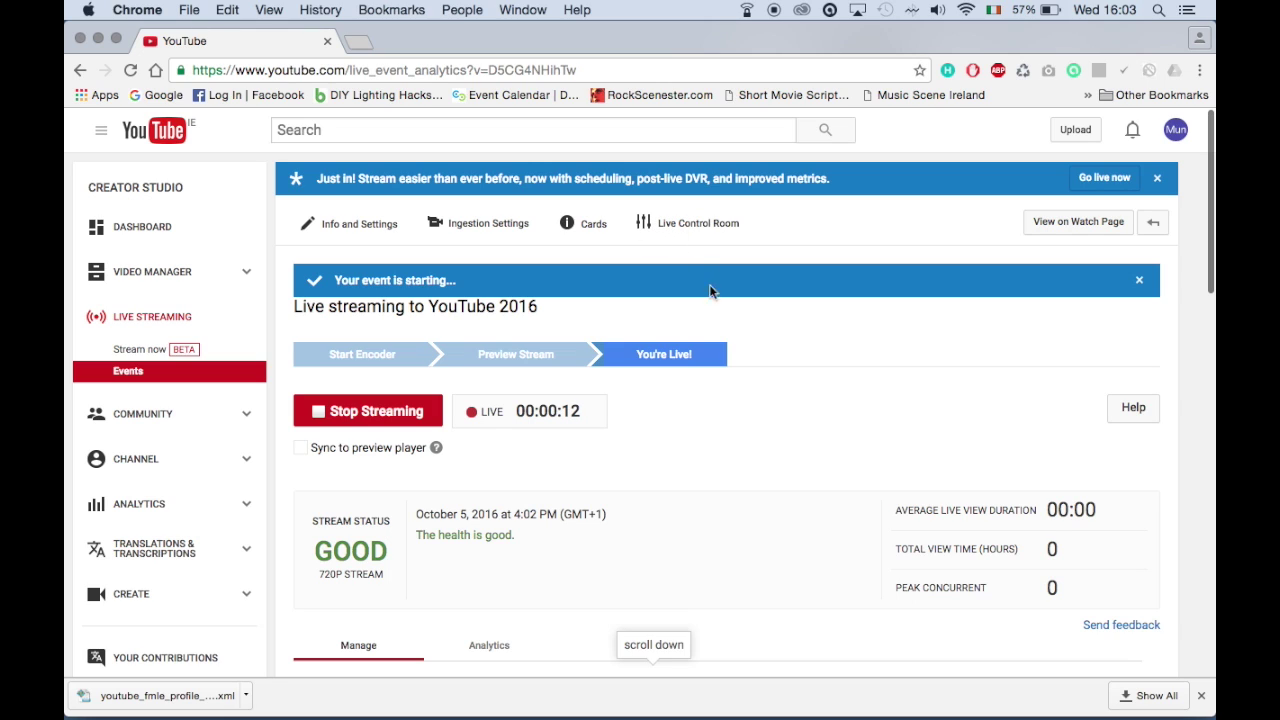
pyautogui.scroll(-2, 675, 522)
pyautogui.scroll(-5, 675, 522)
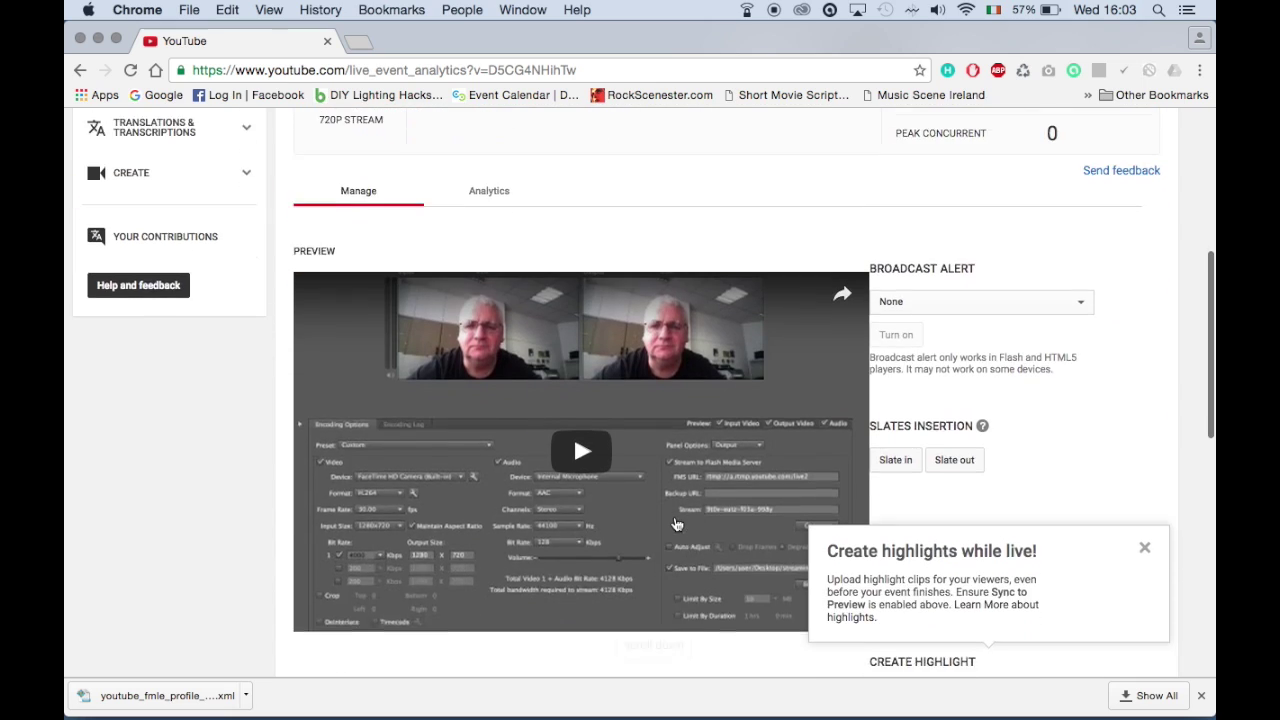
pyautogui.click(578, 421)
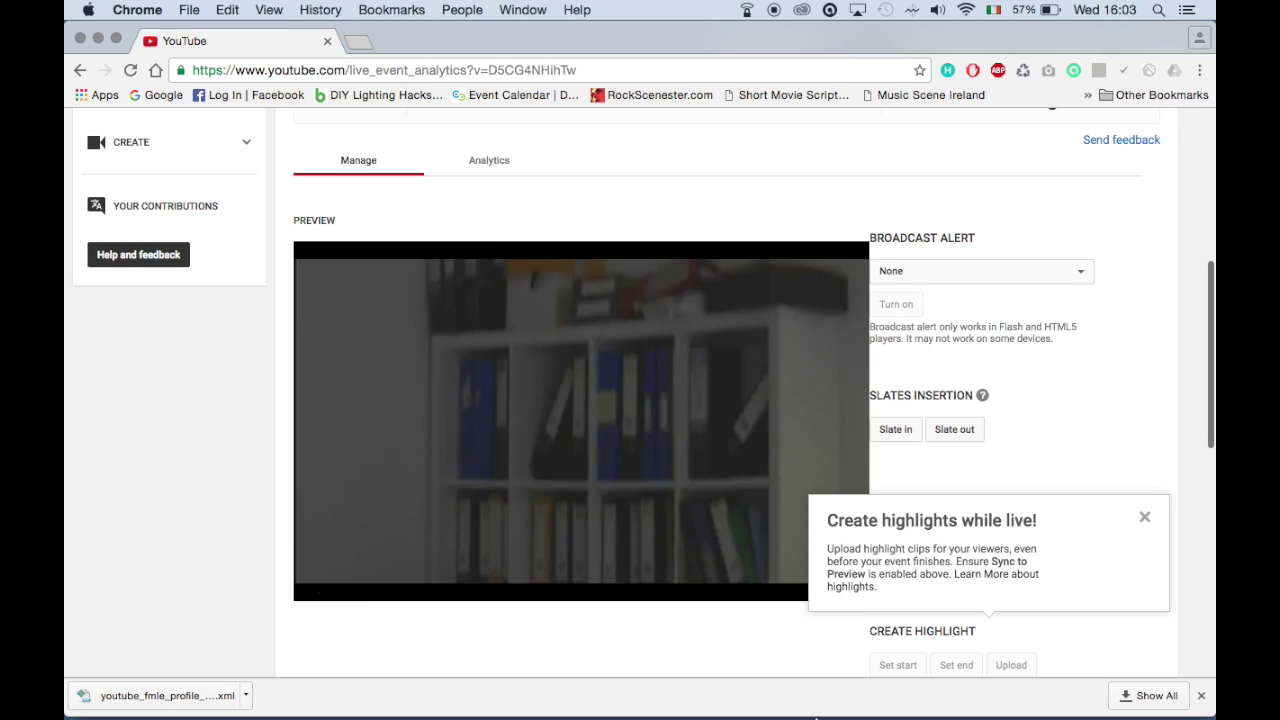
pyautogui.moveTo(800, 712)
pyautogui.click(925, 698)
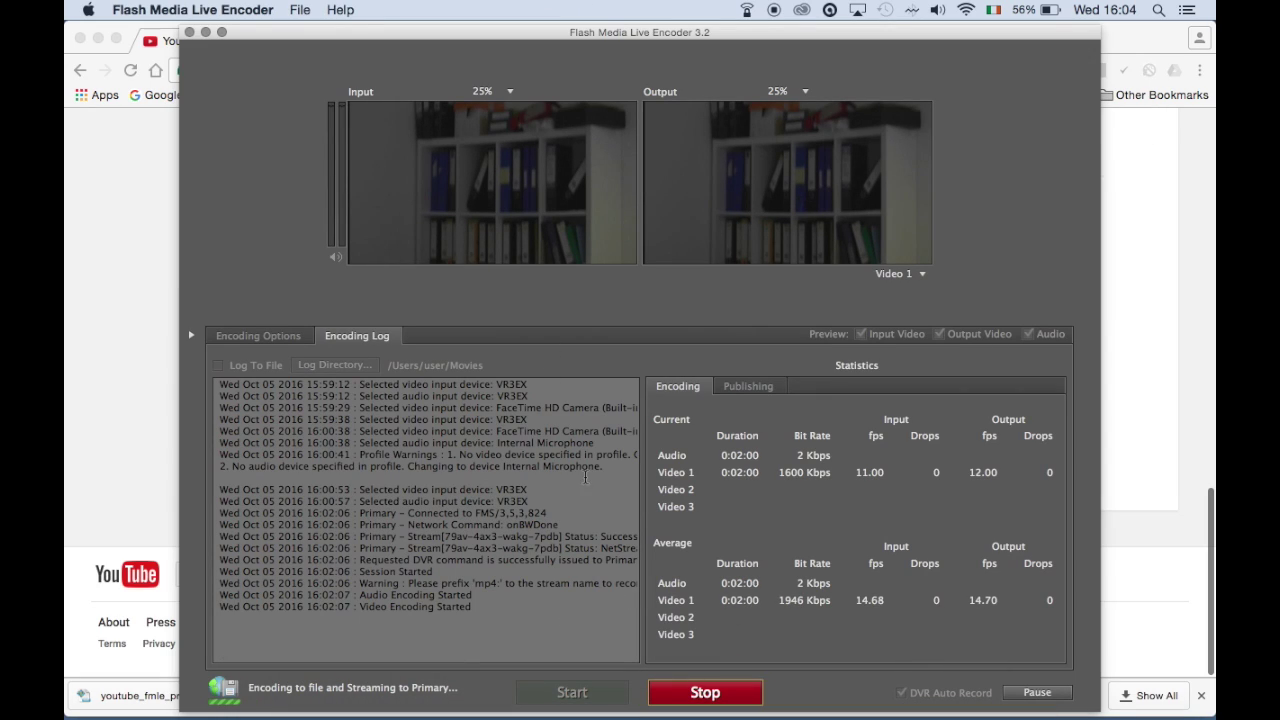
# Stop the encoder's streaming and minimise its window
pyautogui.click(712, 695)
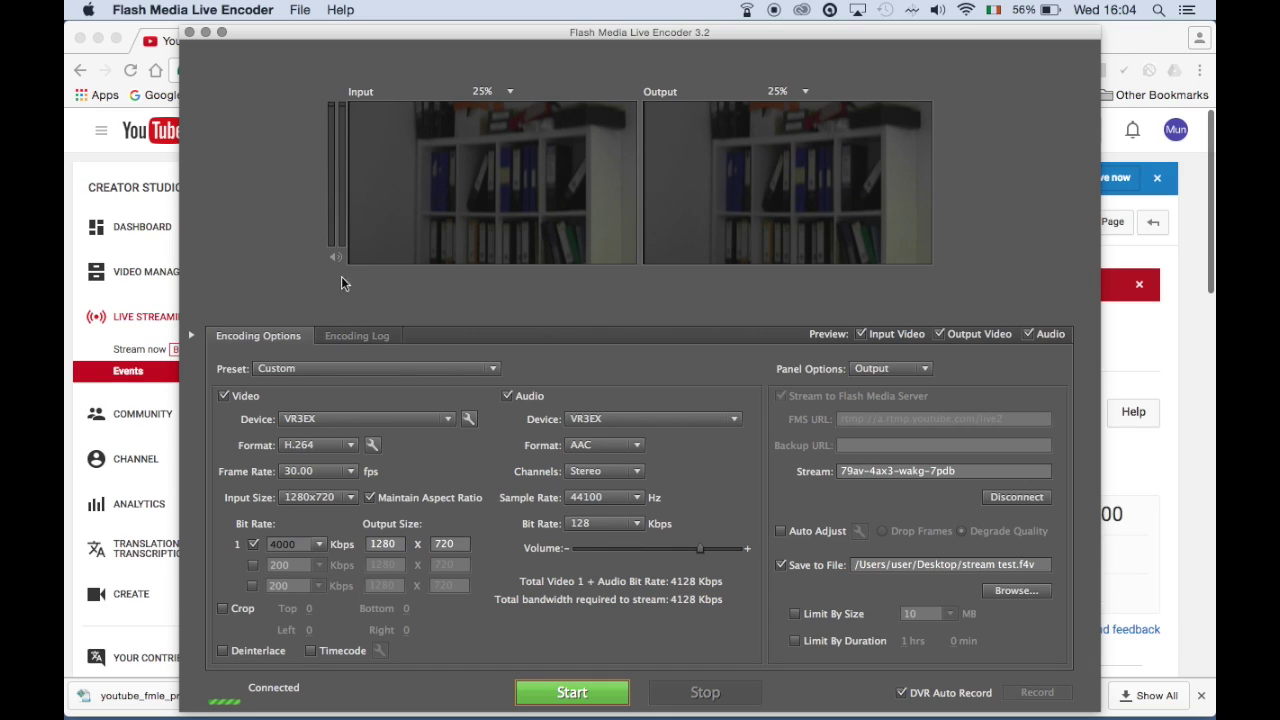
pyautogui.click(205, 32)
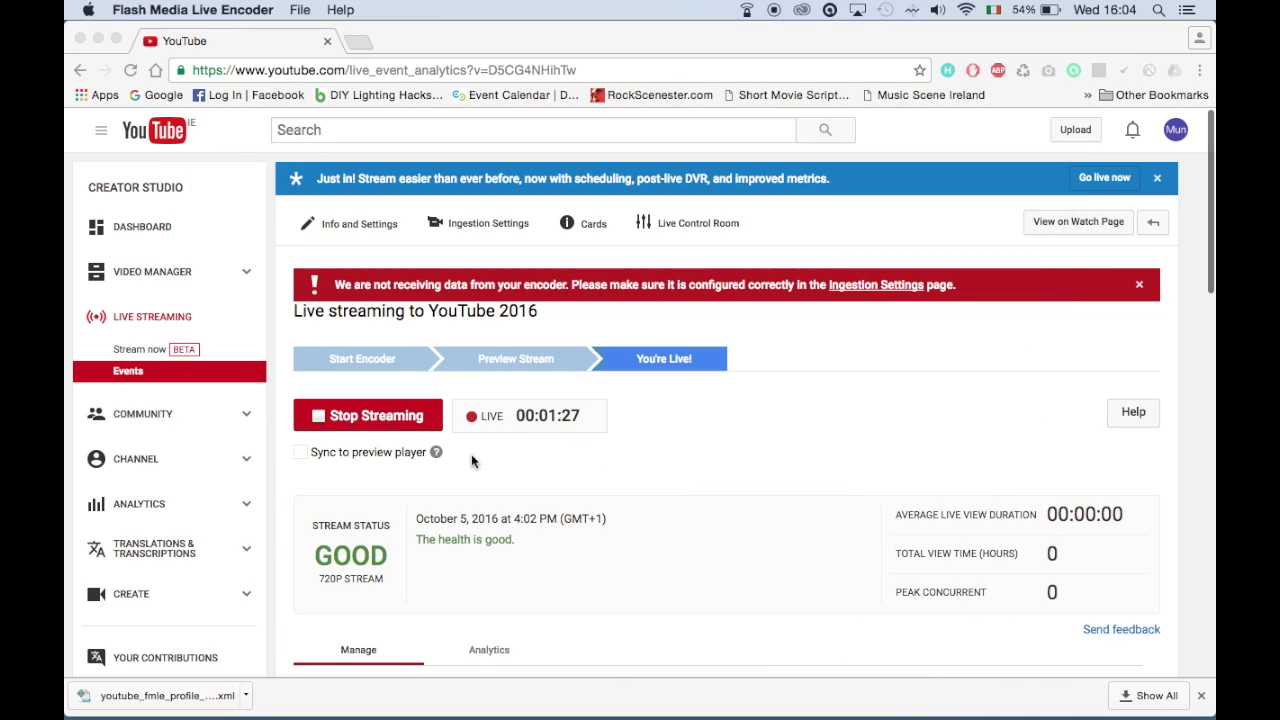
# Stop streaming the 'Live streaming to YouTube 2016' event and confirm with OK
pyautogui.click(387, 423)
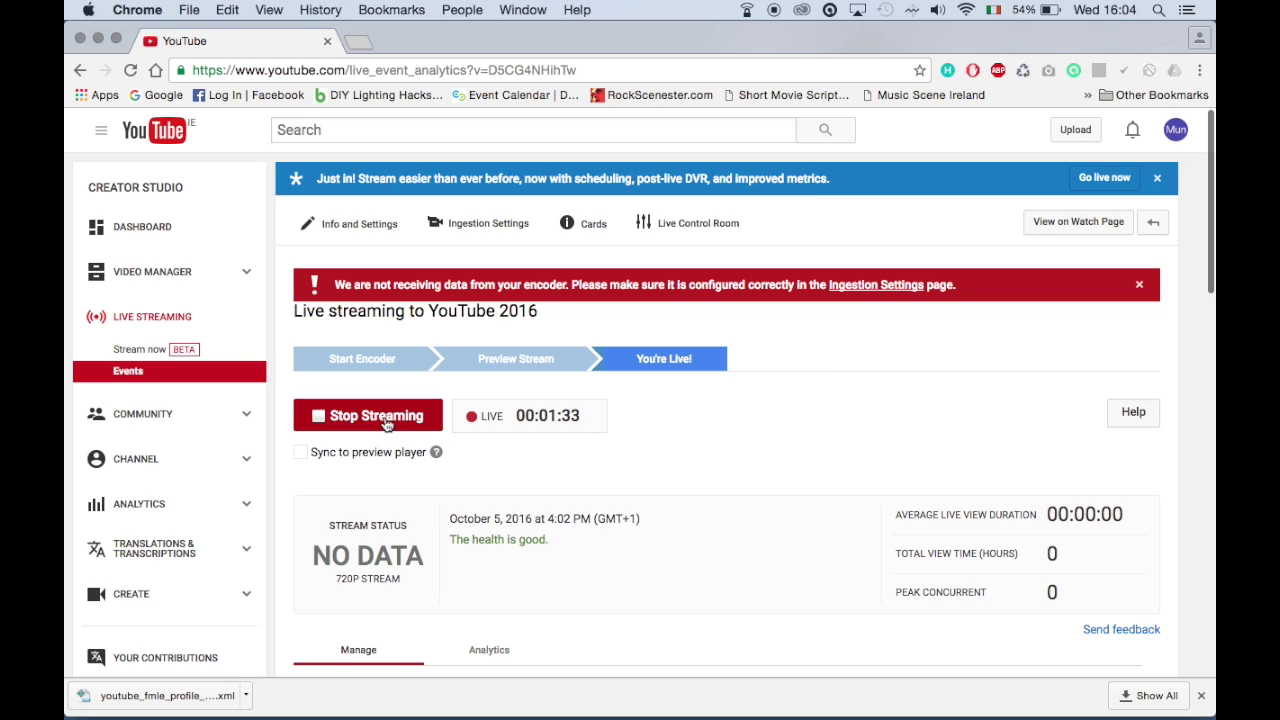
pyautogui.click(384, 419)
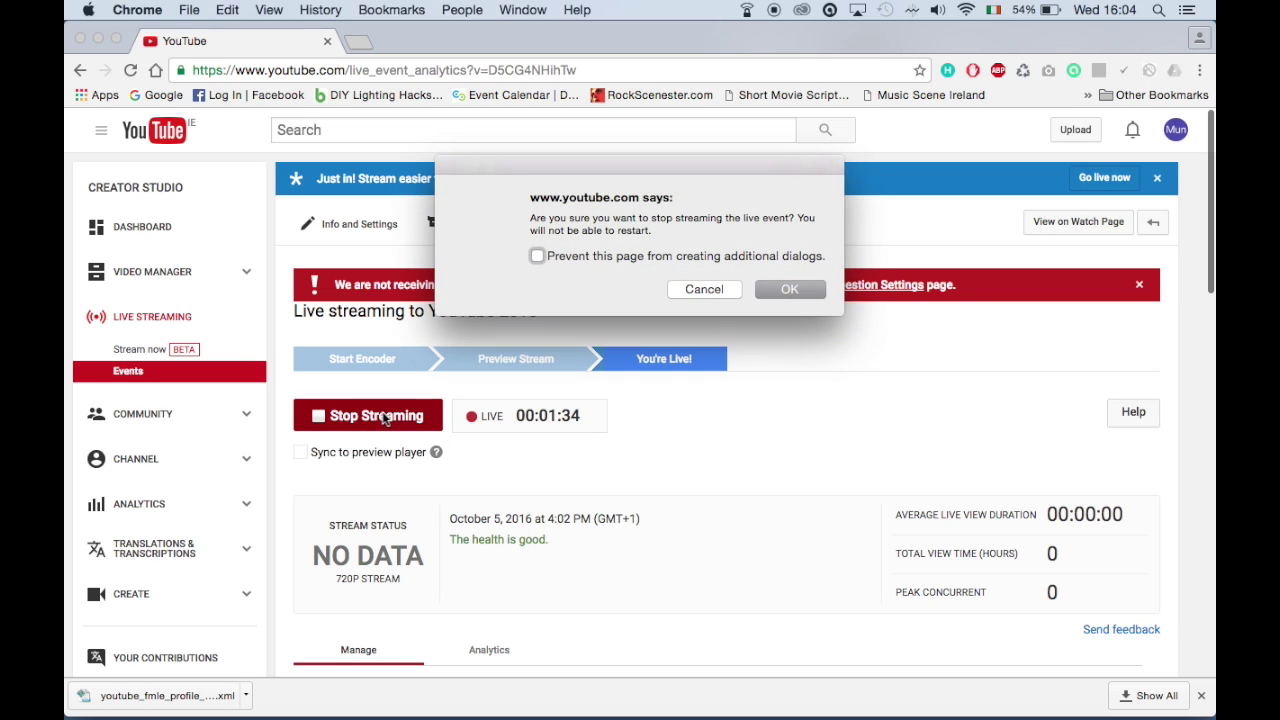
pyautogui.click(790, 289)
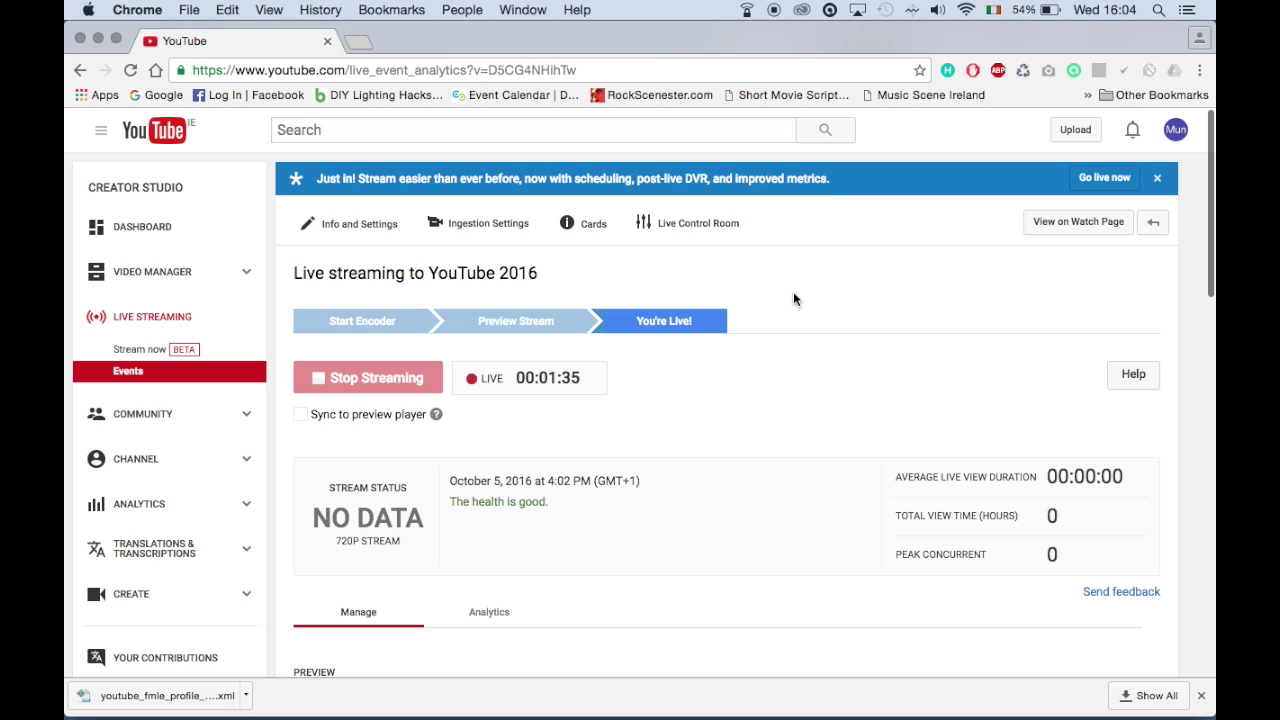